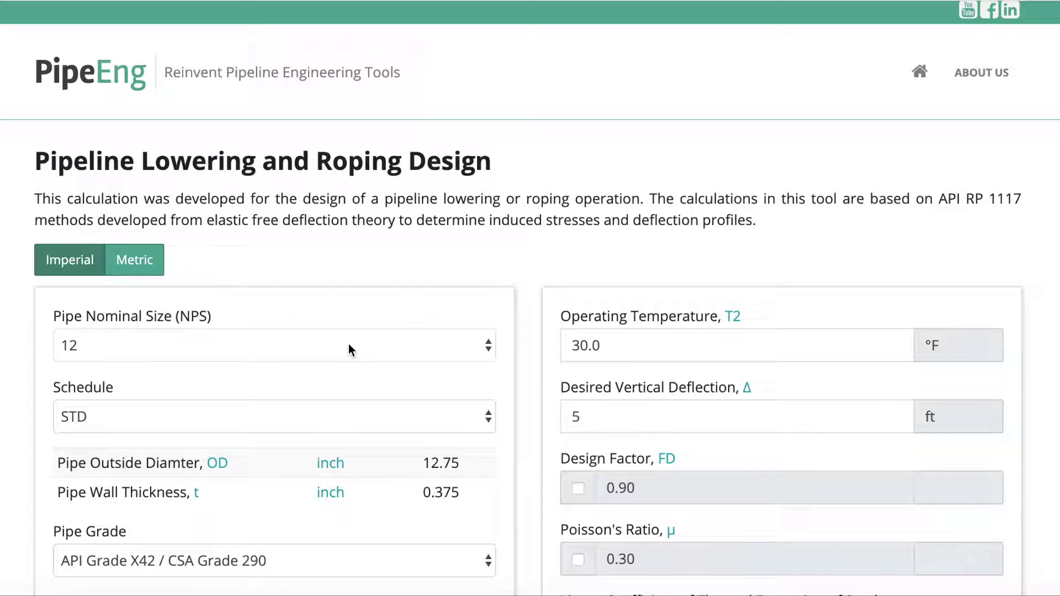
- Scroll down to the Pipe Nominal Size (NPS) field and drop down its size list
{"action": "scroll", "coordinate": [405, 272], "scroll_direction": "down", "scroll_amount": 1}
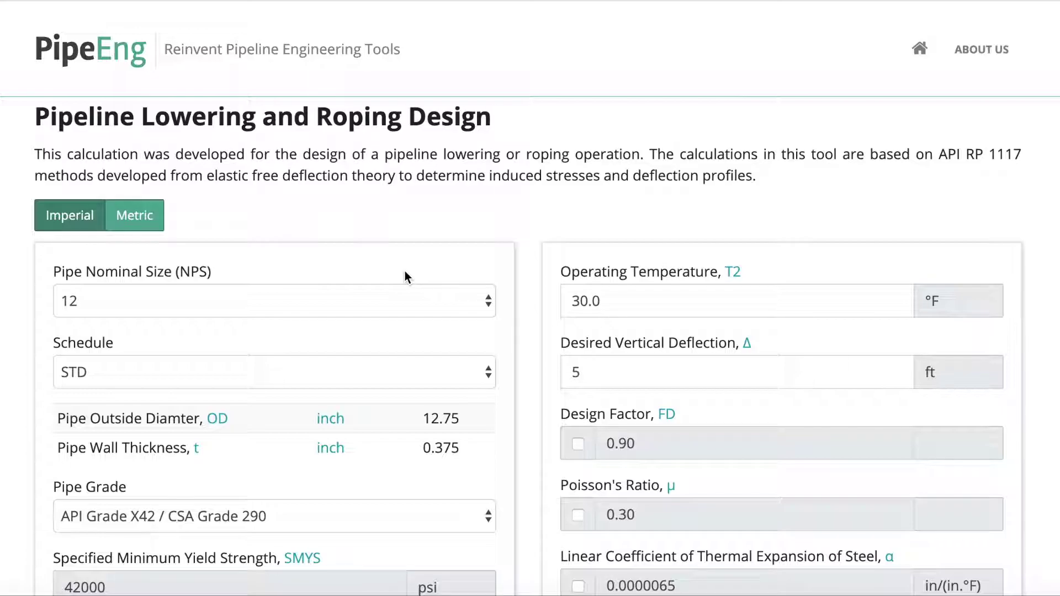
{"action": "scroll", "coordinate": [405, 274], "scroll_direction": "down", "scroll_amount": 1}
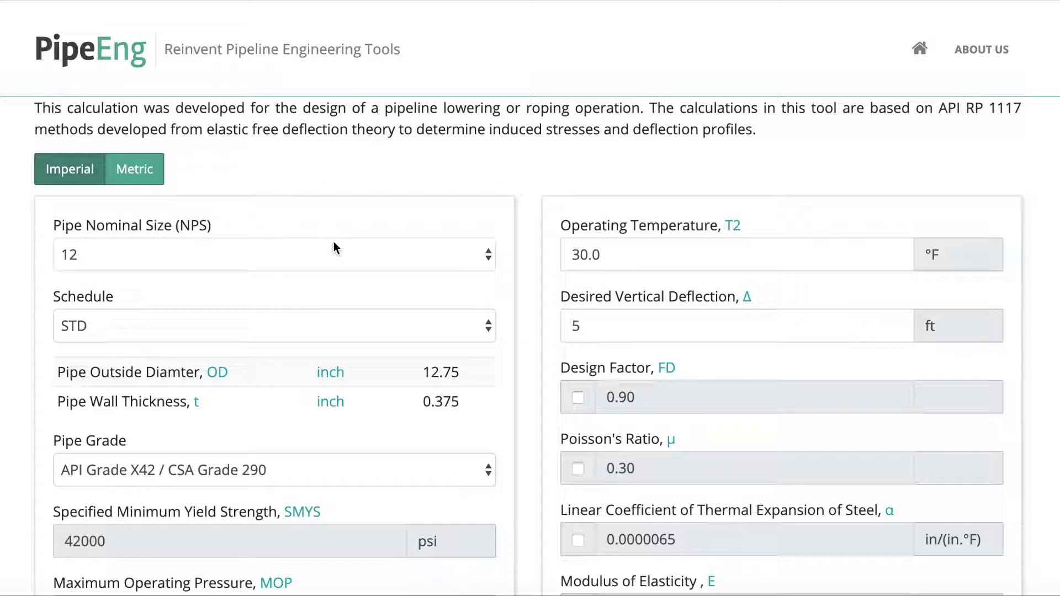
{"action": "scroll", "coordinate": [334, 244], "scroll_direction": "down", "scroll_amount": 1}
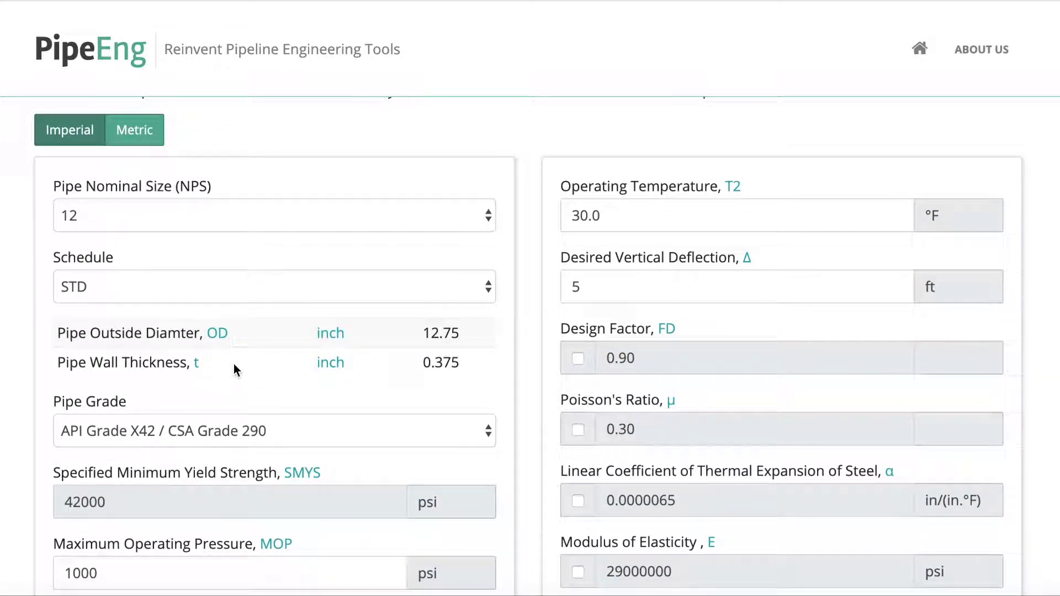
{"action": "left_click", "coordinate": [137, 215]}
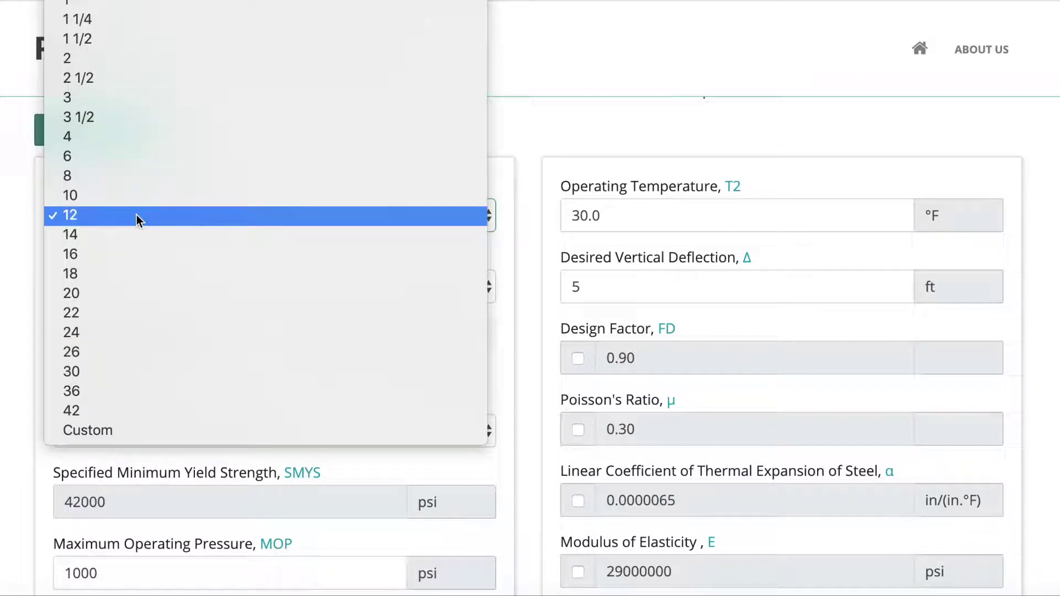
- Choose NPS 36 with STD schedule and API Grade X52 / CSA Grade 359
{"action": "left_click", "coordinate": [137, 391]}
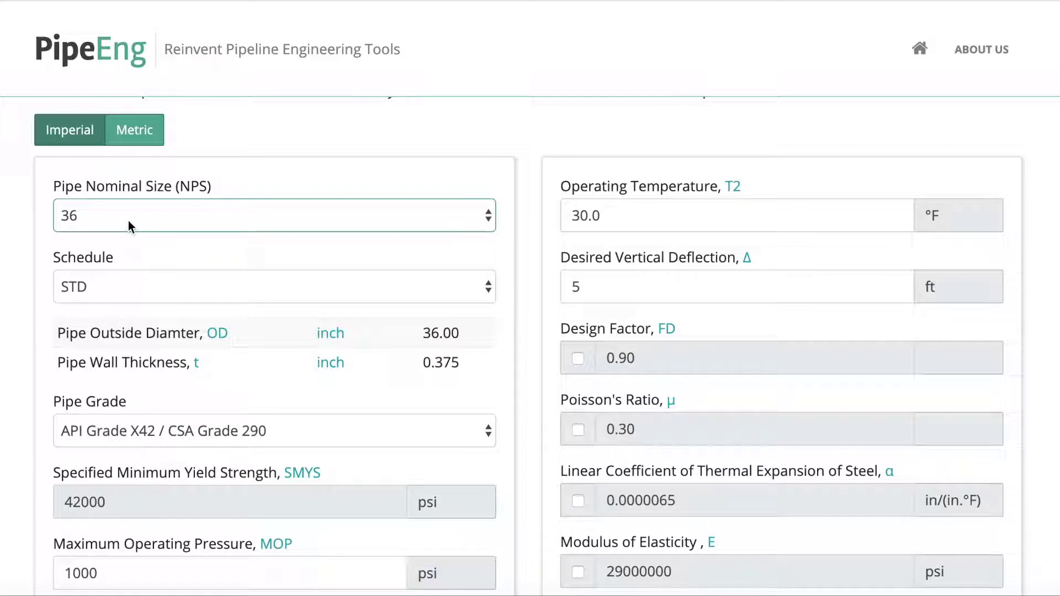
{"action": "left_click", "coordinate": [84, 291]}
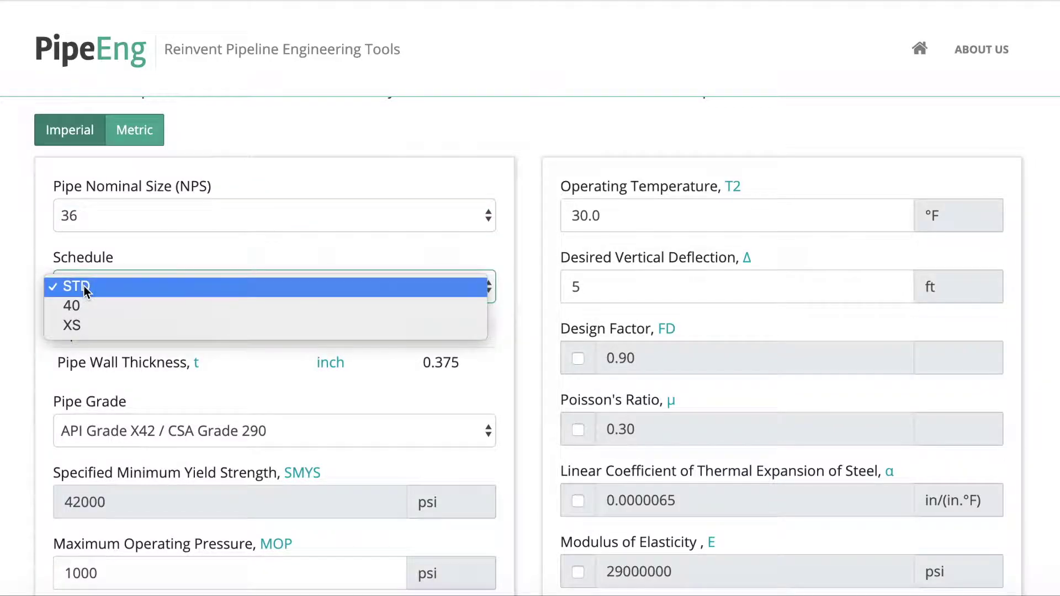
{"action": "left_click", "coordinate": [3, 264]}
{"action": "scroll", "coordinate": [2, 272], "scroll_direction": "down", "scroll_amount": 2}
{"action": "scroll", "coordinate": [1, 272], "scroll_direction": "down", "scroll_amount": 3}
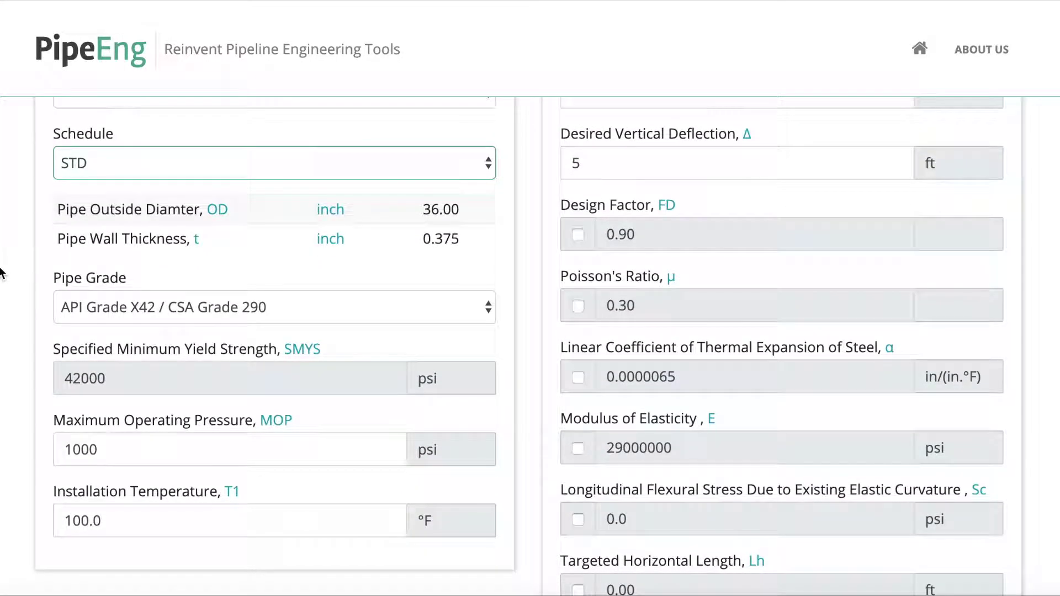
{"action": "left_click", "coordinate": [113, 298]}
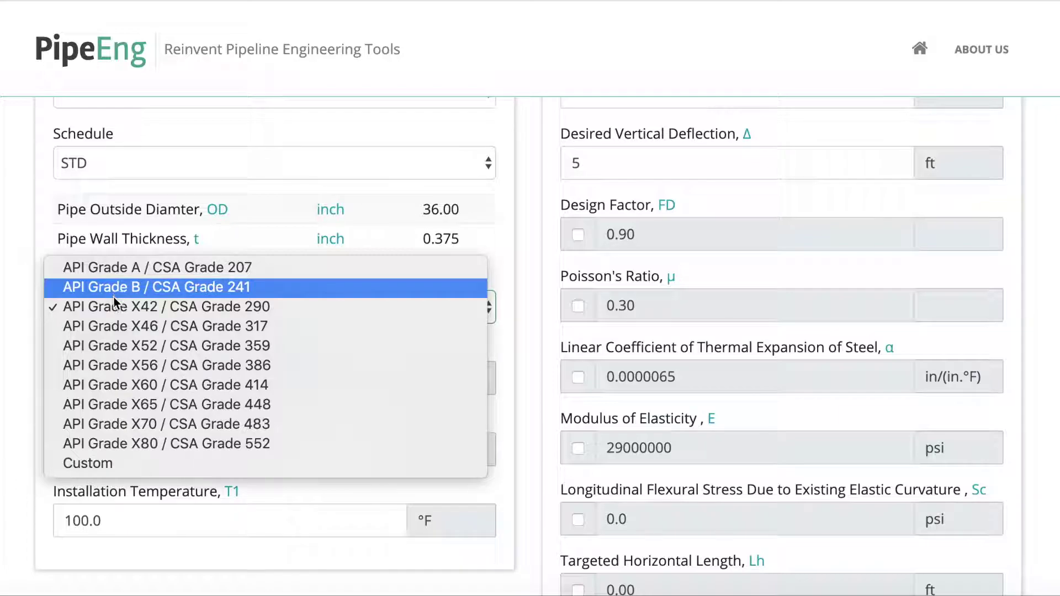
{"action": "left_click", "coordinate": [125, 353]}
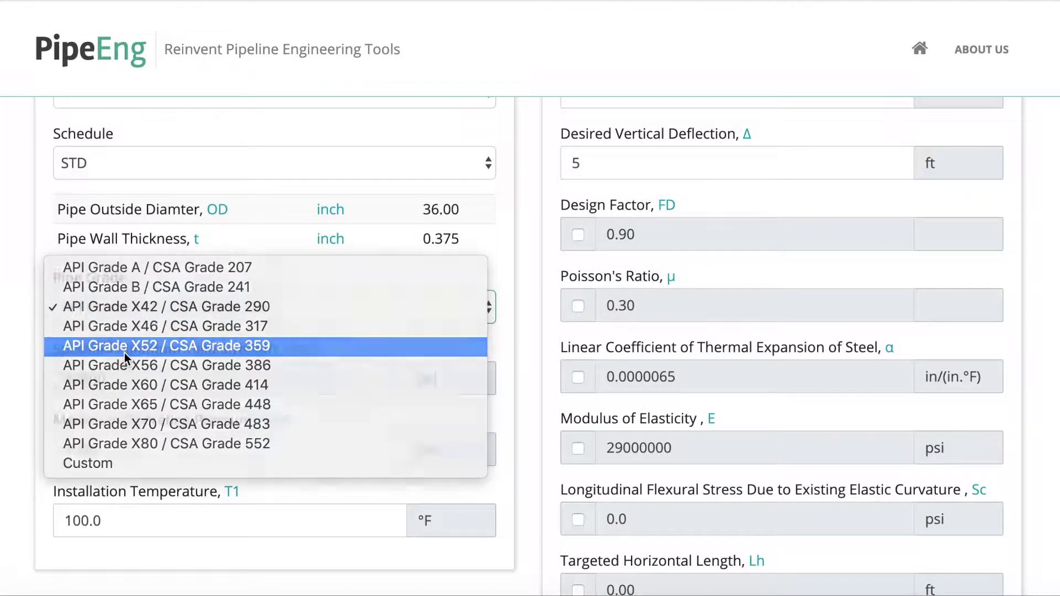
- Replace the 1000 psi Maximum Operating Pressure with 1440 psi
{"action": "scroll", "coordinate": [124, 353], "scroll_direction": "down", "scroll_amount": 2}
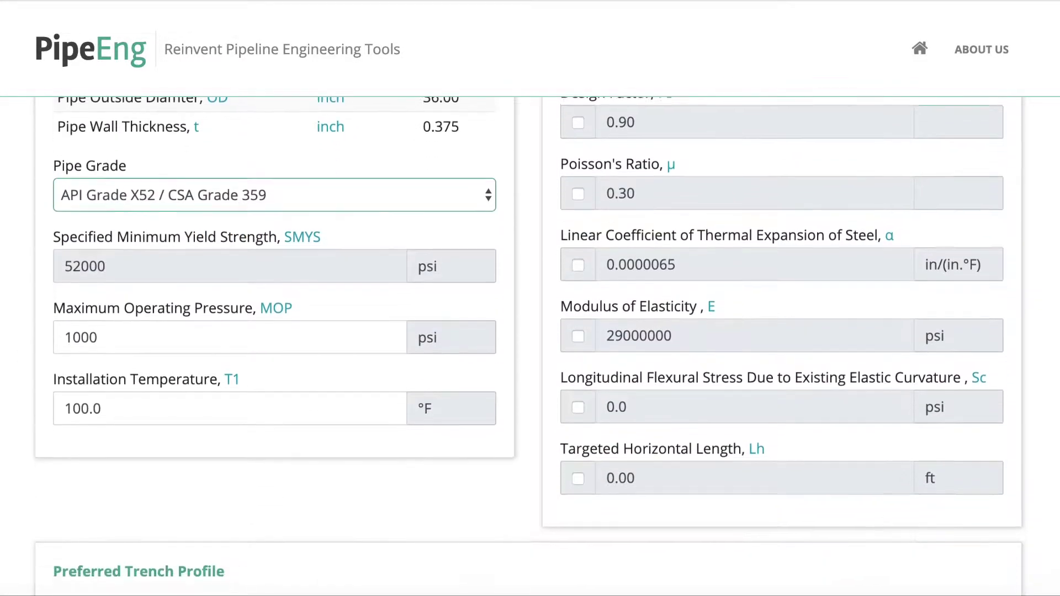
{"action": "left_click_drag", "start_coordinate": [124, 346], "coordinate": [34, 334]}
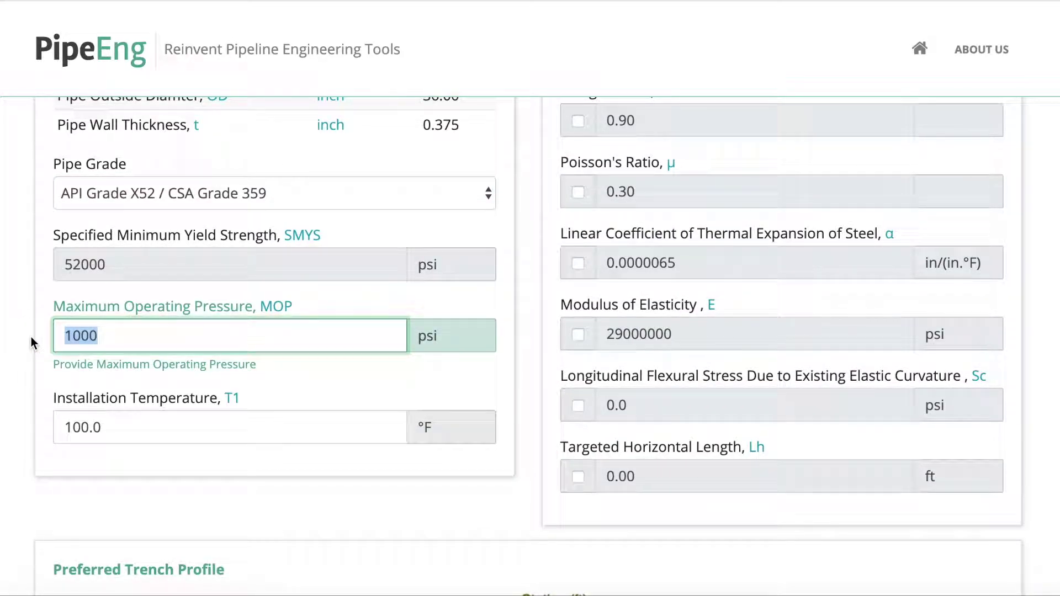
{"action": "type", "text": "1440"}
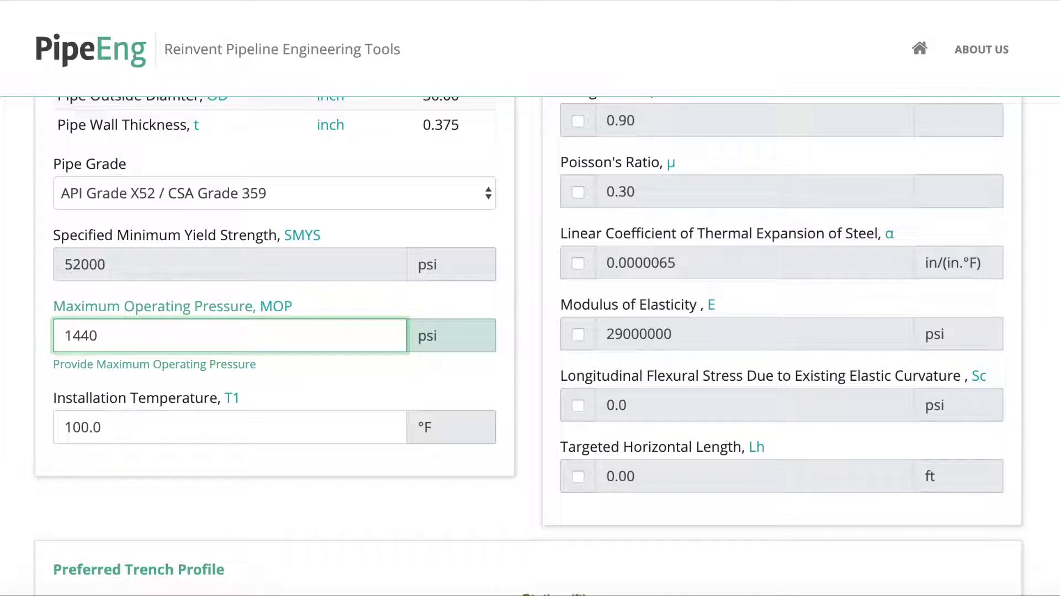
{"action": "left_click", "coordinate": [138, 428]}
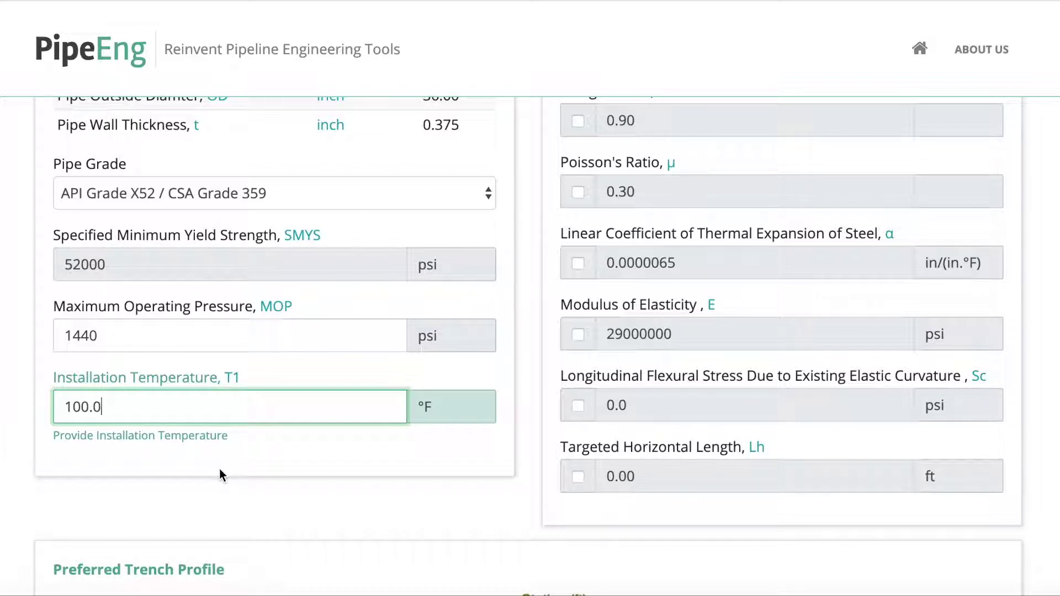
- Change the Installation Temperature value from 100.0 to 40 °F
{"action": "scroll", "coordinate": [220, 469], "scroll_direction": "up", "scroll_amount": 3}
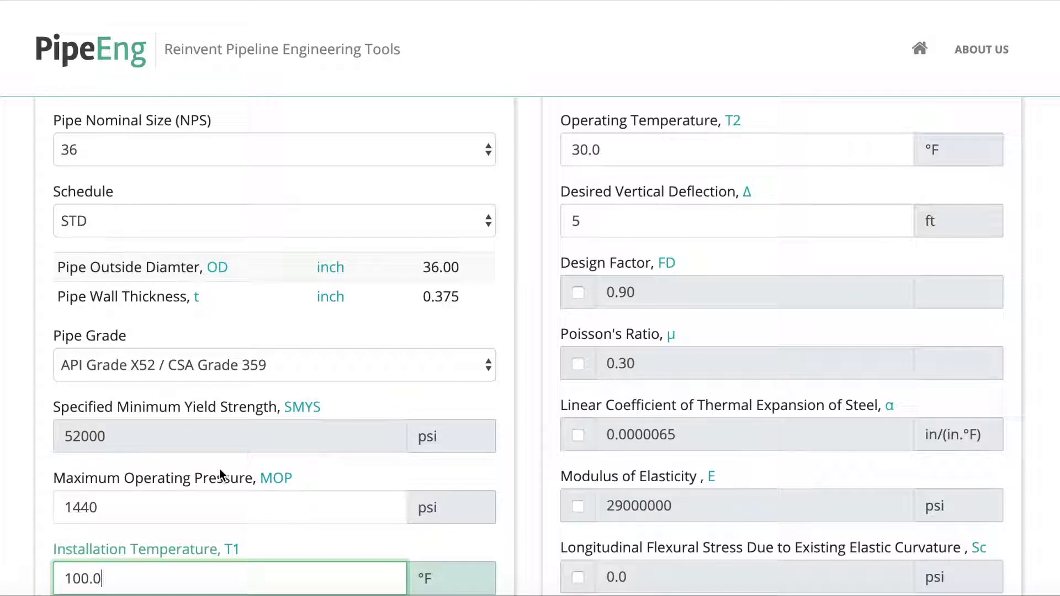
{"action": "scroll", "coordinate": [220, 468], "scroll_direction": "down", "scroll_amount": 1}
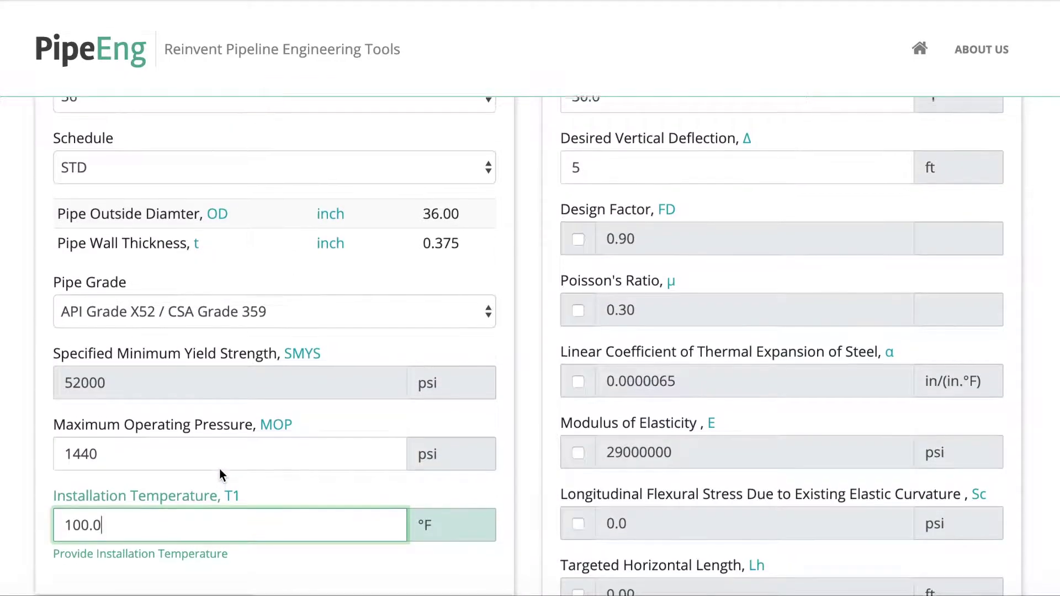
{"action": "scroll", "coordinate": [220, 469], "scroll_direction": "up", "scroll_amount": 1}
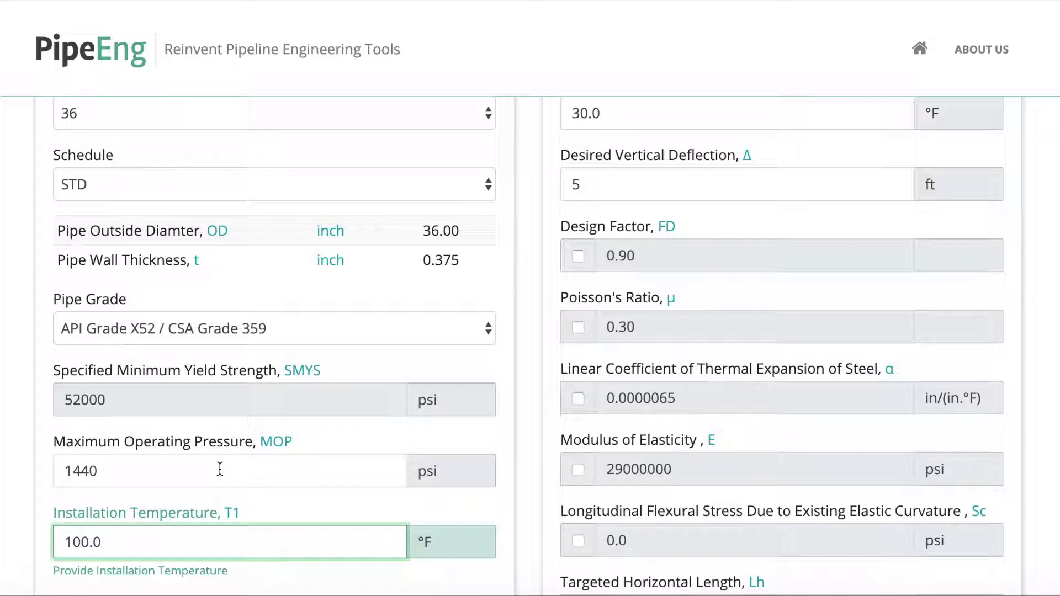
{"action": "left_click_drag", "start_coordinate": [113, 544], "coordinate": [22, 546]}
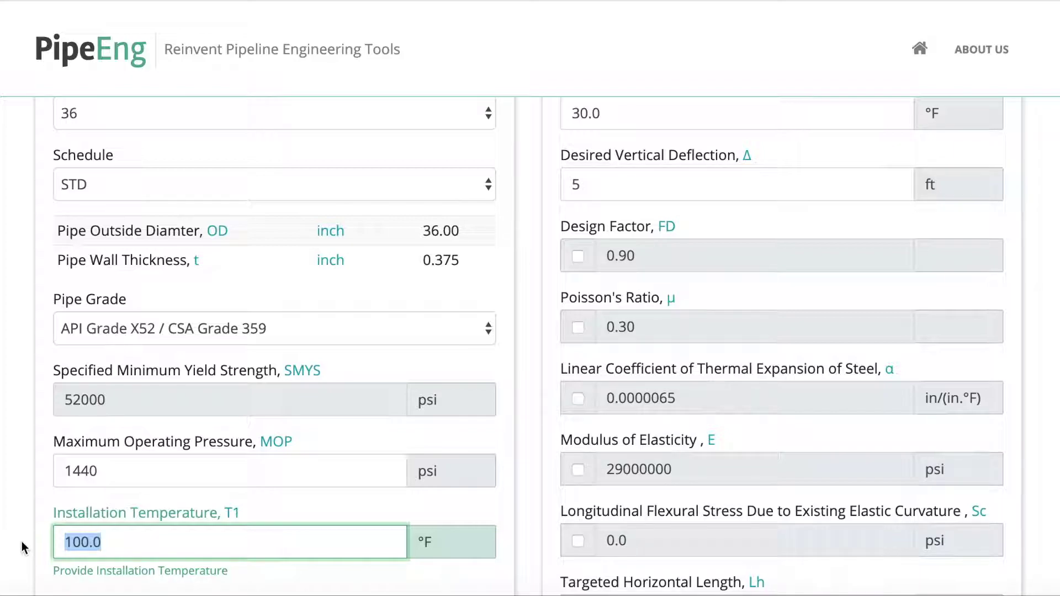
{"action": "type", "text": "40"}
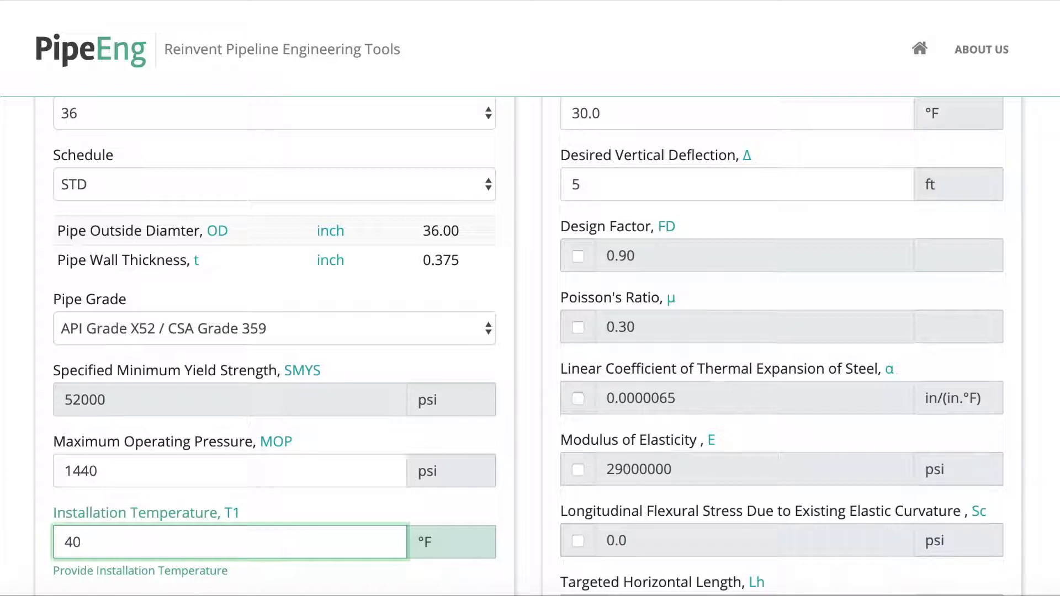
{"action": "scroll", "coordinate": [530, 332], "scroll_direction": "up", "scroll_amount": 2}
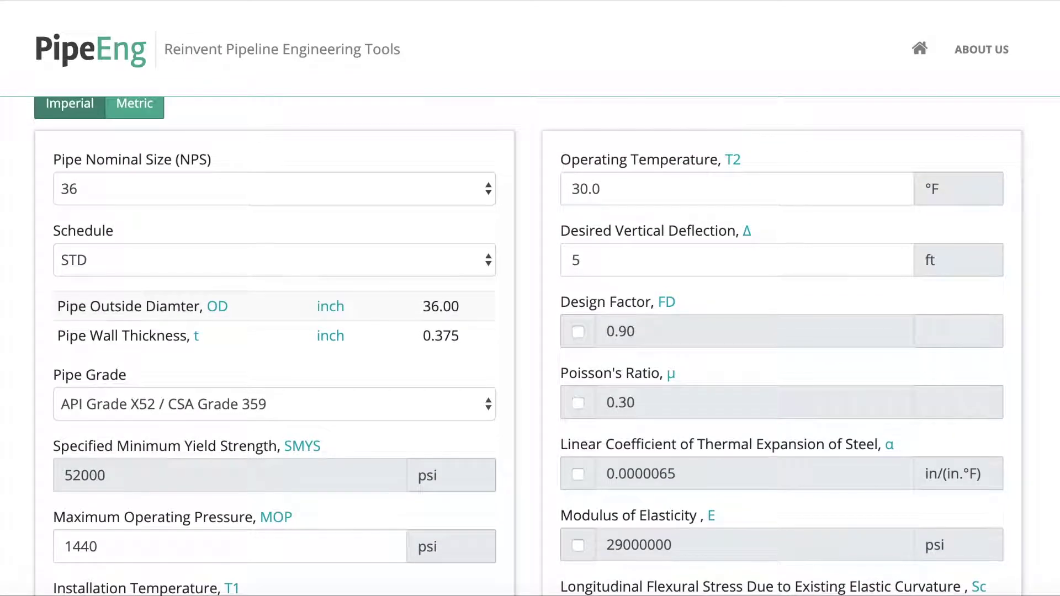
{"action": "left_click", "coordinate": [651, 191]}
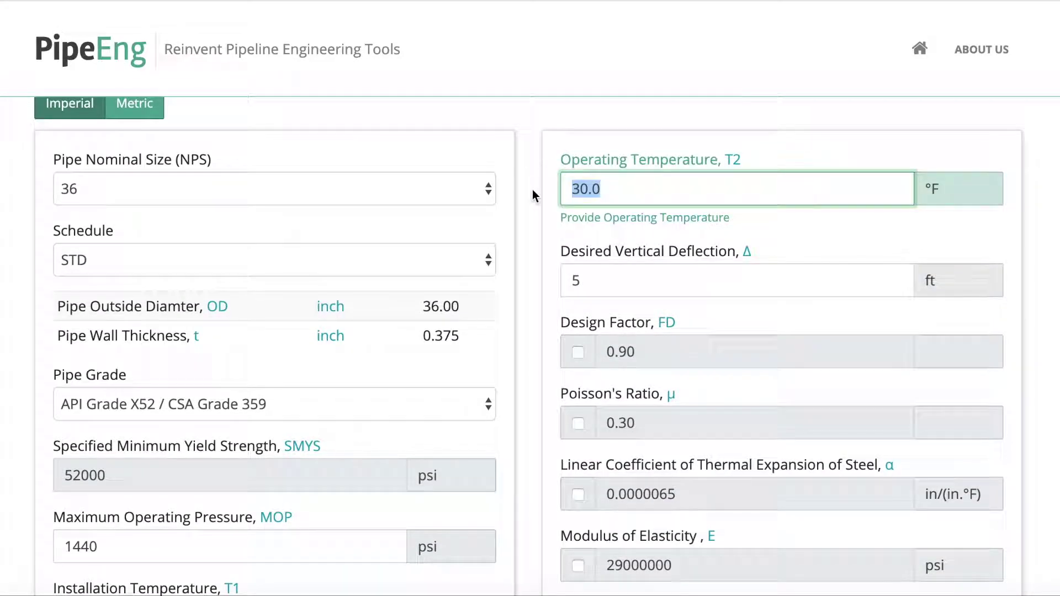
{"action": "type", "text": "120"}
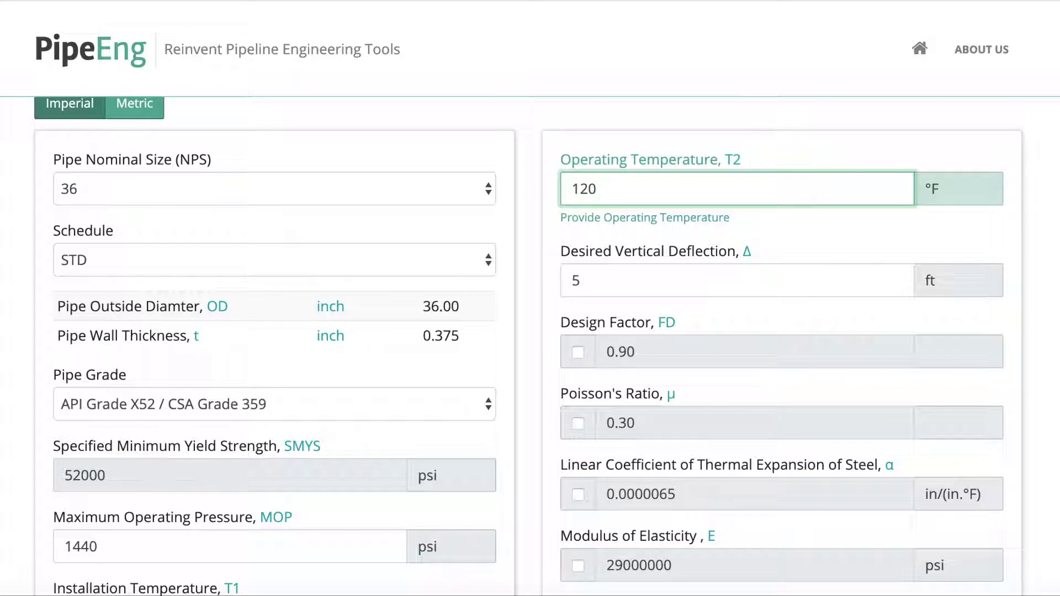
{"action": "scroll", "coordinate": [530, 346], "scroll_direction": "down", "scroll_amount": 1}
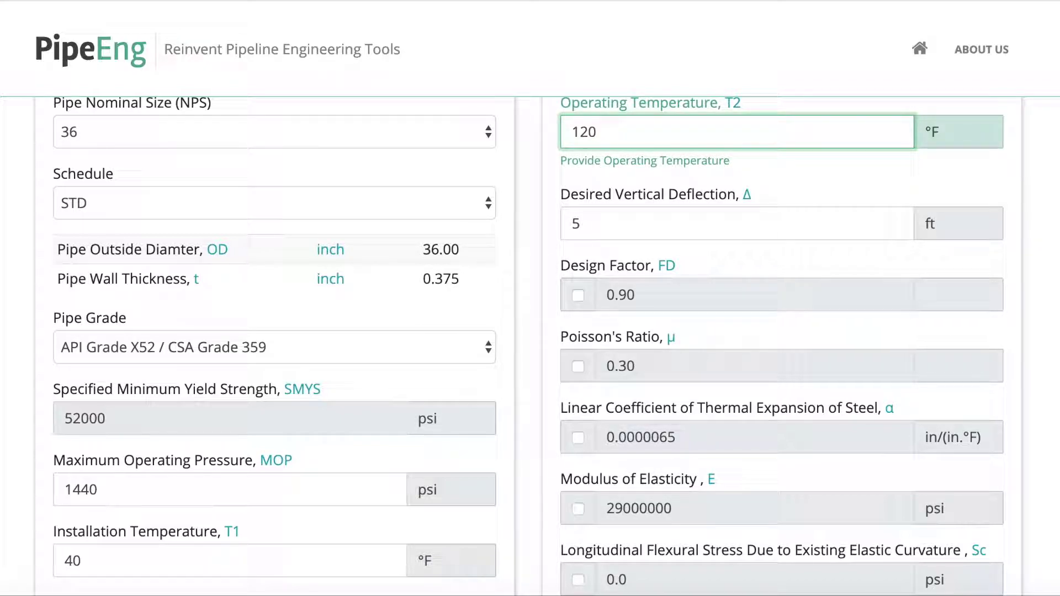
{"action": "scroll", "coordinate": [530, 346], "scroll_direction": "down", "scroll_amount": 1}
{"action": "scroll", "coordinate": [530, 346], "scroll_direction": "down", "scroll_amount": 1}
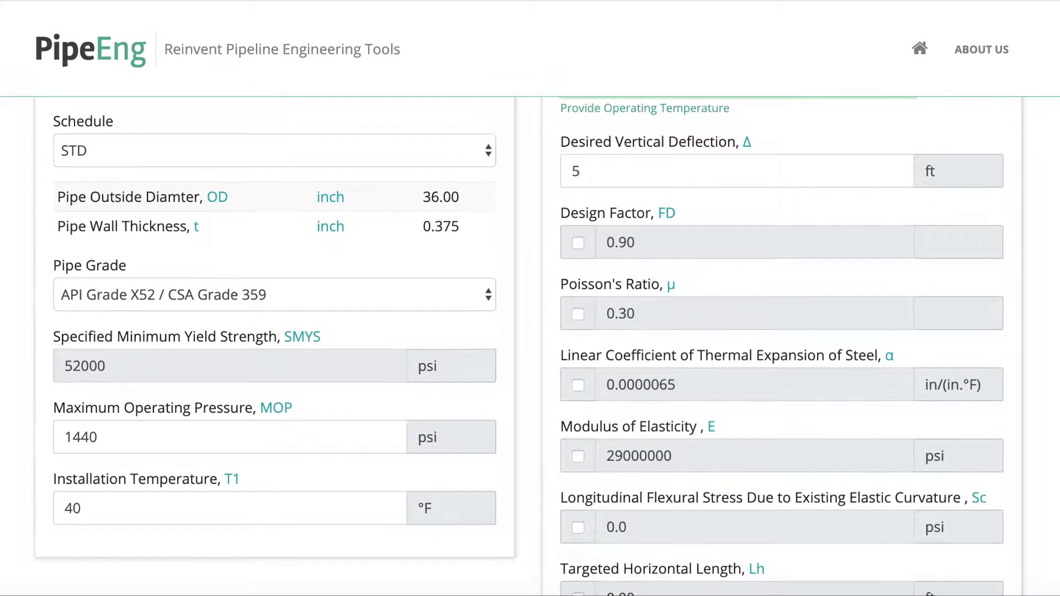
{"action": "scroll", "coordinate": [240, 495], "scroll_direction": "up", "scroll_amount": 4}
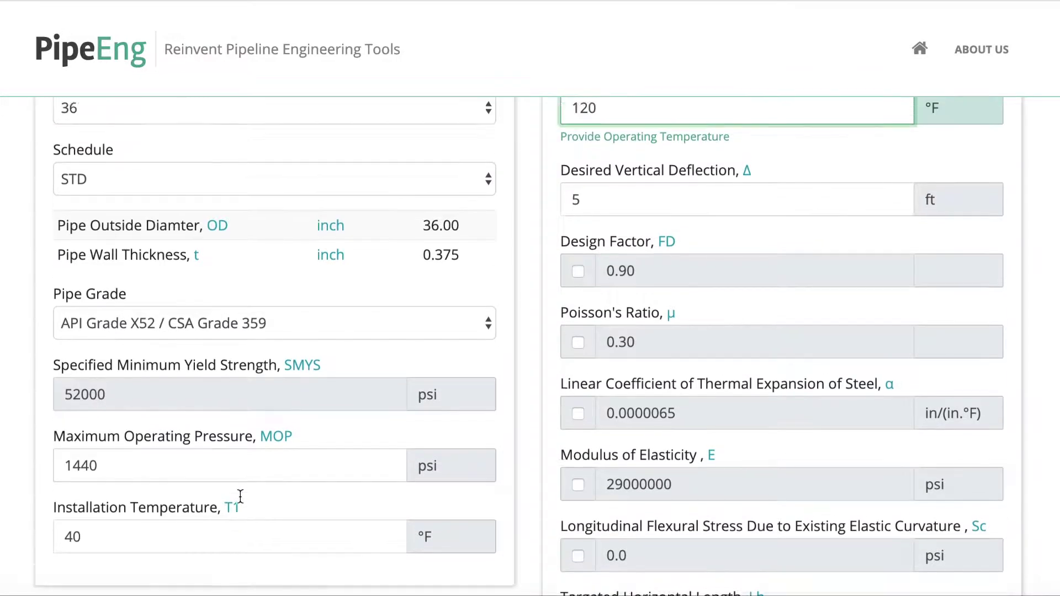
{"action": "scroll", "coordinate": [240, 495], "scroll_direction": "down", "scroll_amount": 2}
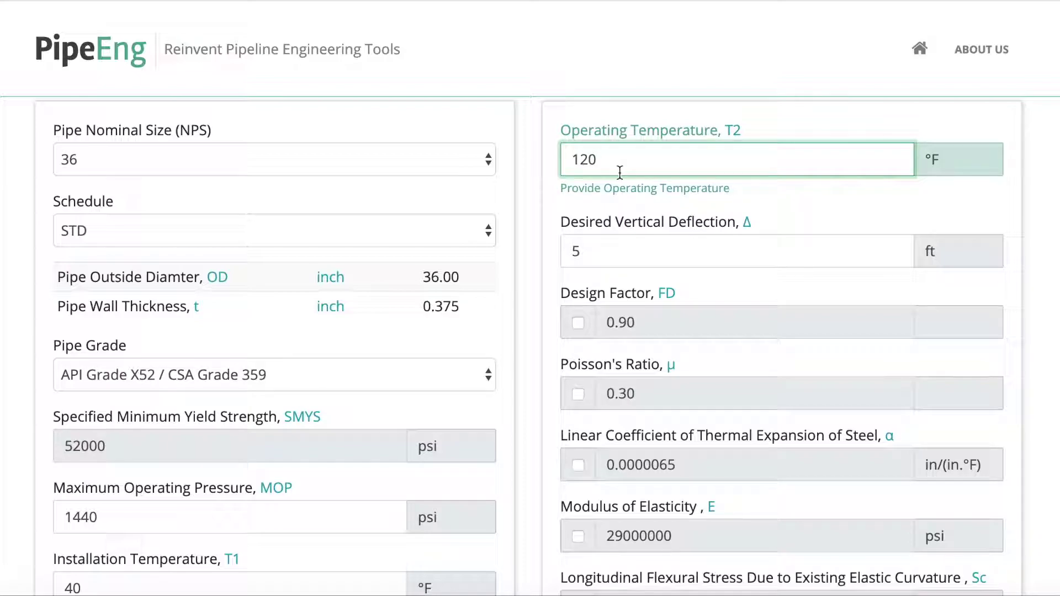
{"action": "scroll", "coordinate": [761, 238], "scroll_direction": "down", "scroll_amount": 1}
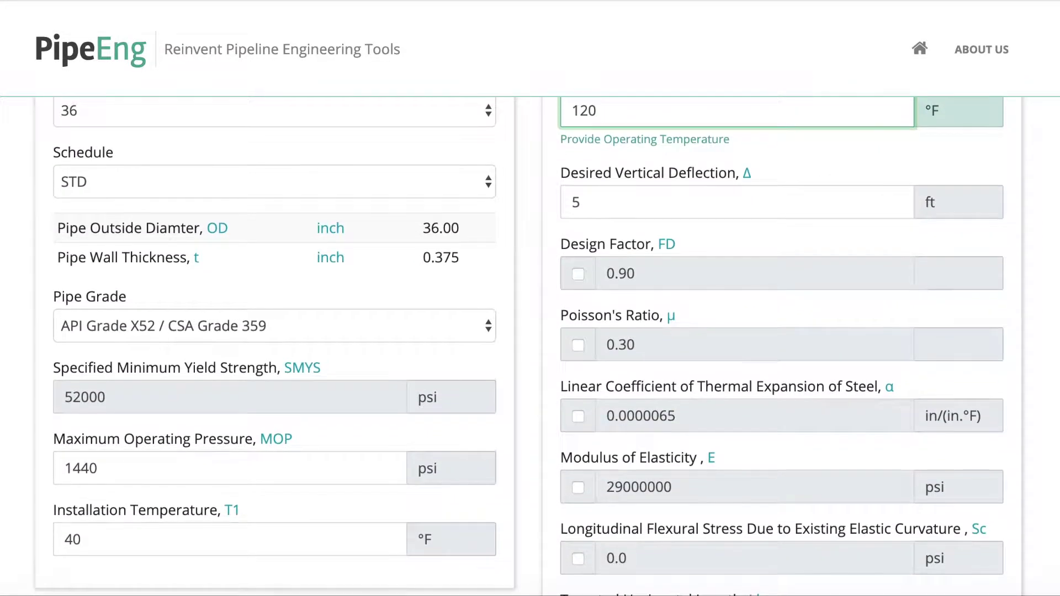
- Replace the 5 ft Desired Vertical Deflection with 6 ft
{"action": "left_click", "coordinate": [665, 210]}
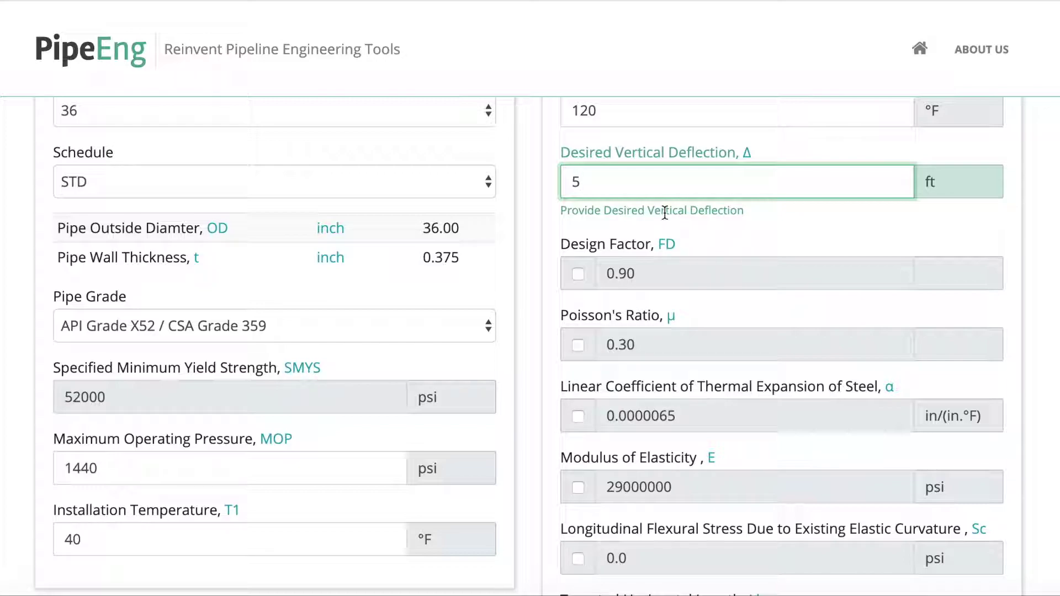
{"action": "key", "text": "BackSpace"}
{"action": "type", "text": "6"}
{"action": "left_click", "coordinate": [1038, 271]}
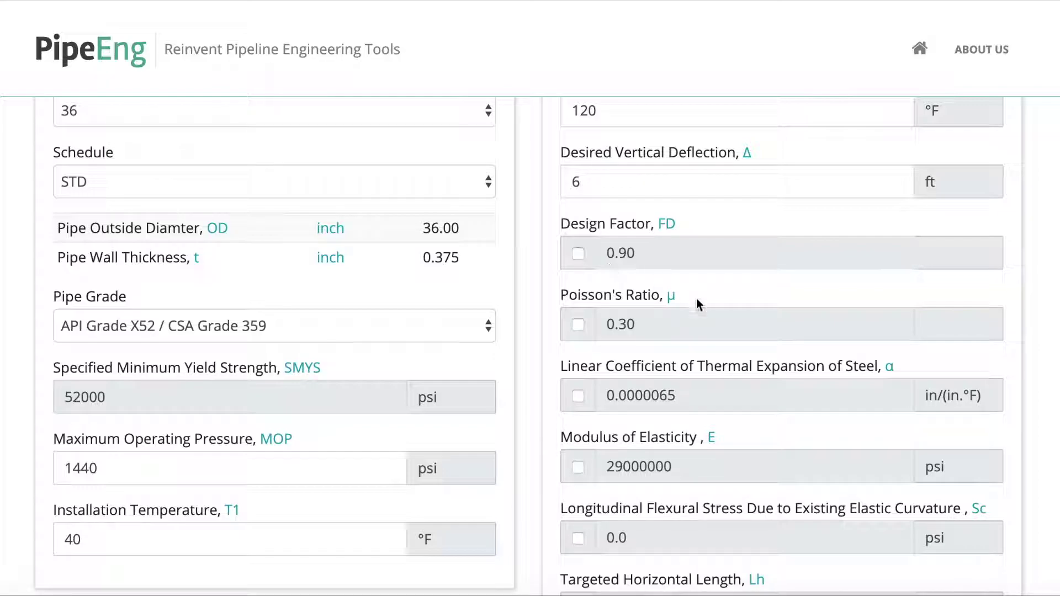
- Toggle the thermal expansion override on and back off, keeping its default value
{"action": "scroll", "coordinate": [737, 326], "scroll_direction": "down", "scroll_amount": 1}
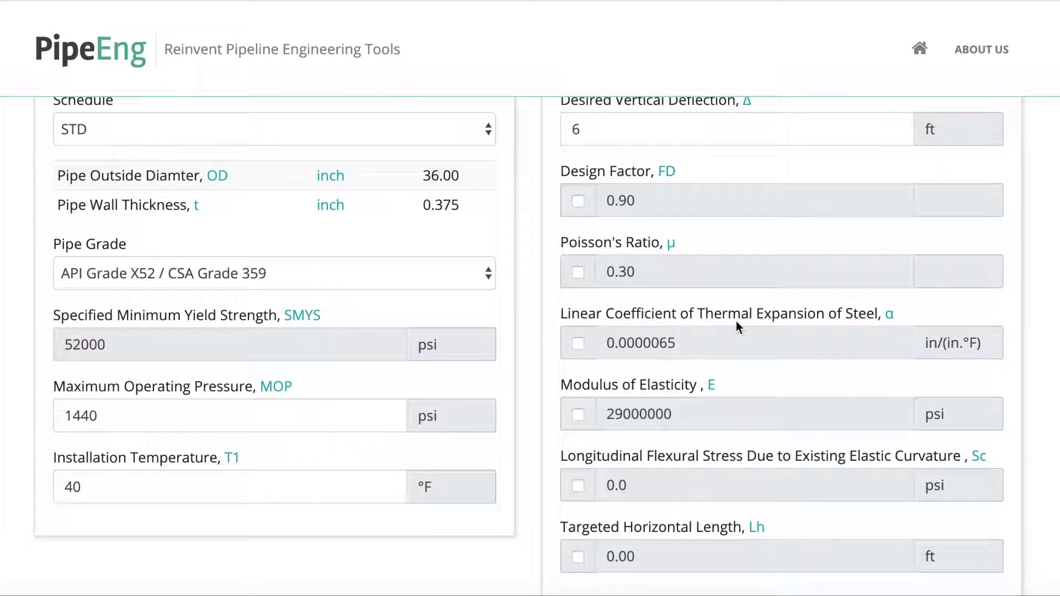
{"action": "scroll", "coordinate": [736, 327], "scroll_direction": "down", "scroll_amount": 1}
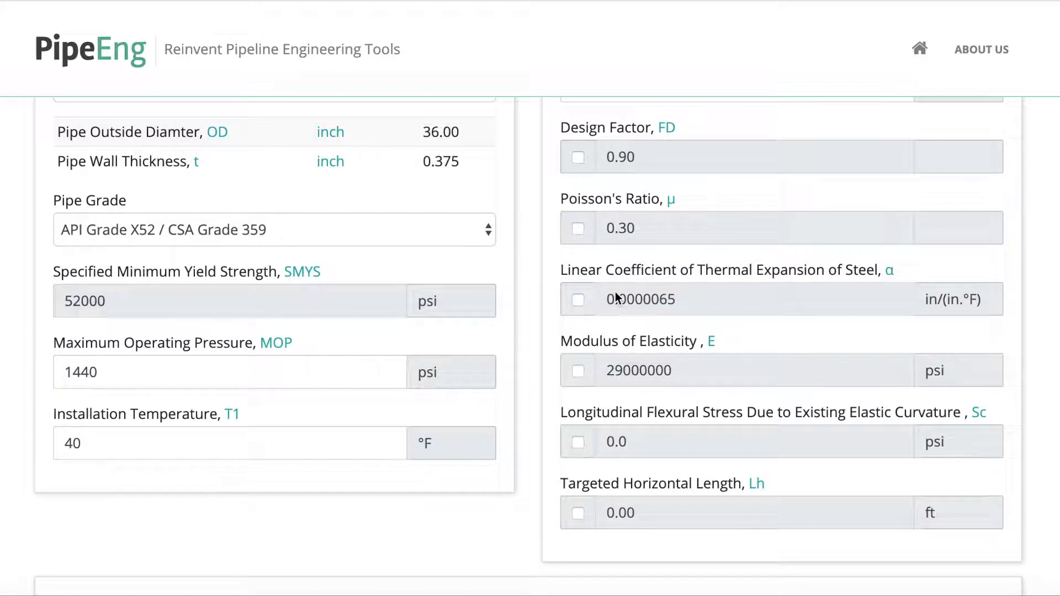
{"action": "left_click", "coordinate": [579, 300]}
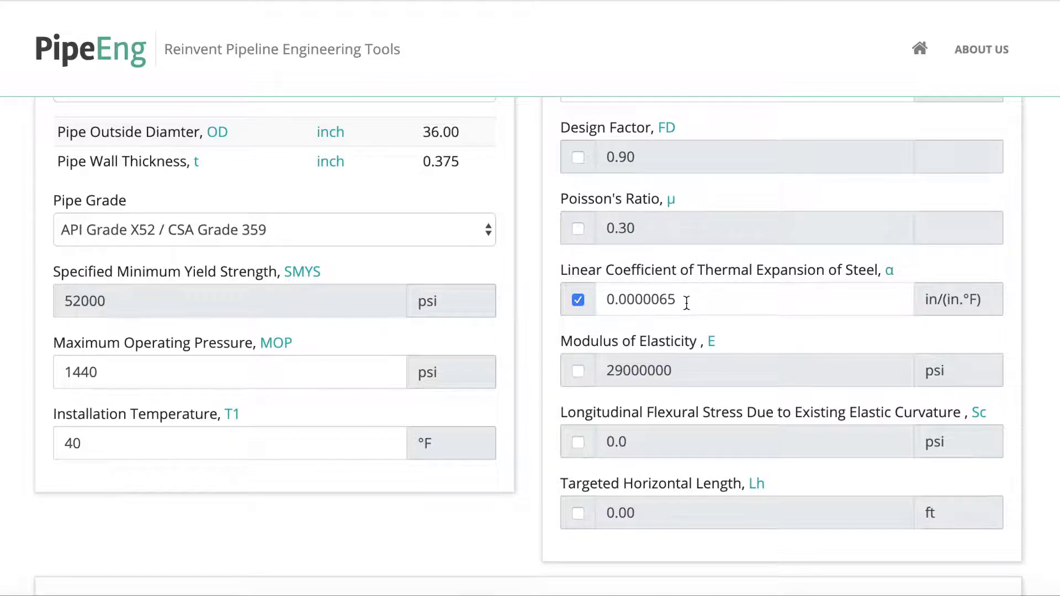
{"action": "left_click", "coordinate": [578, 301]}
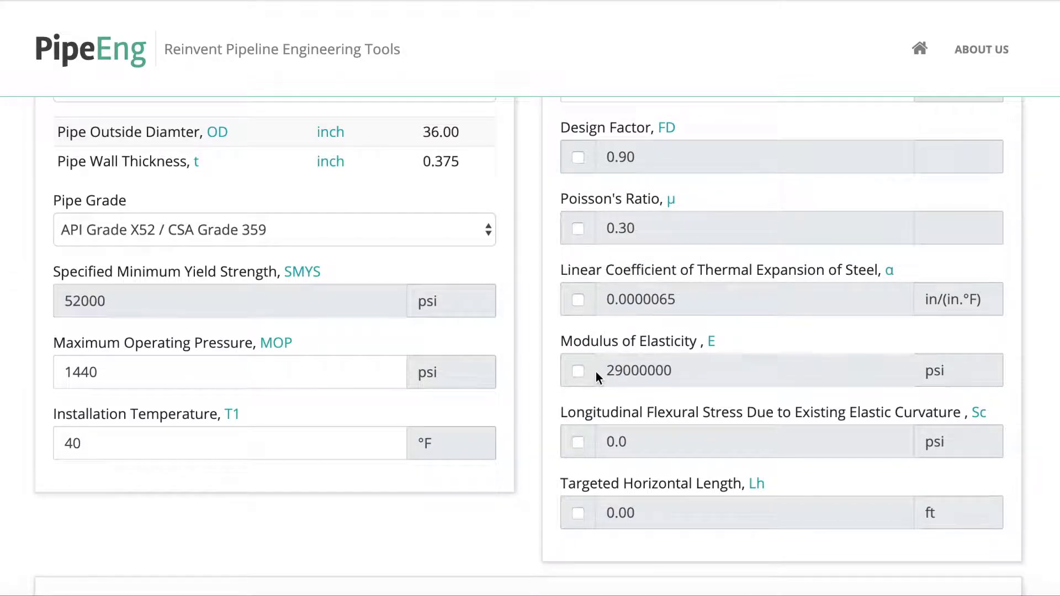
- Enable the Modulus of Elasticity override and change it from 29000000 to 30000000 psi
{"action": "scroll", "coordinate": [595, 372], "scroll_direction": "down", "scroll_amount": 2}
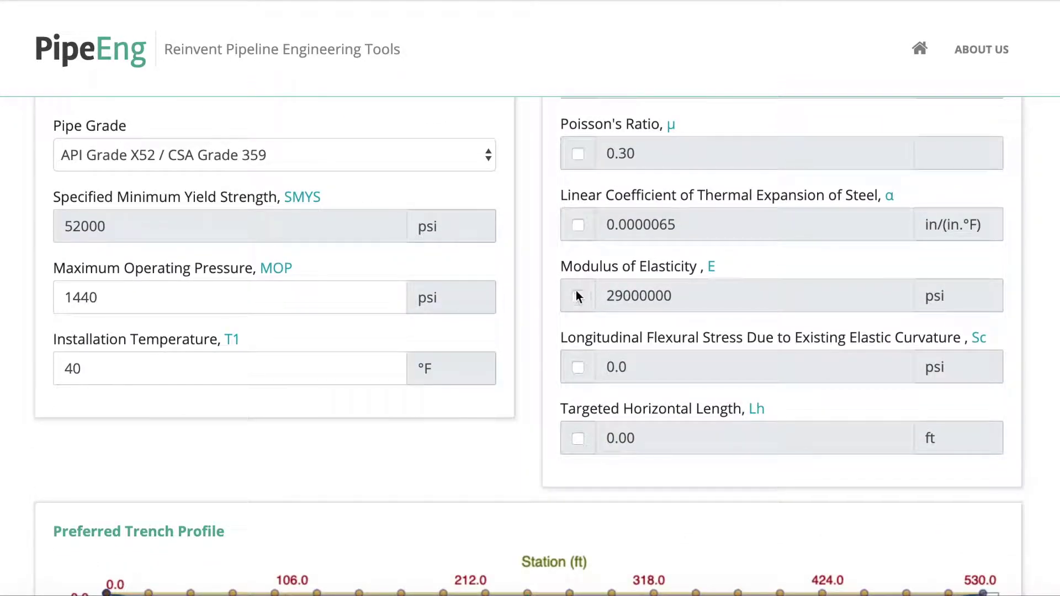
{"action": "left_click", "coordinate": [576, 295]}
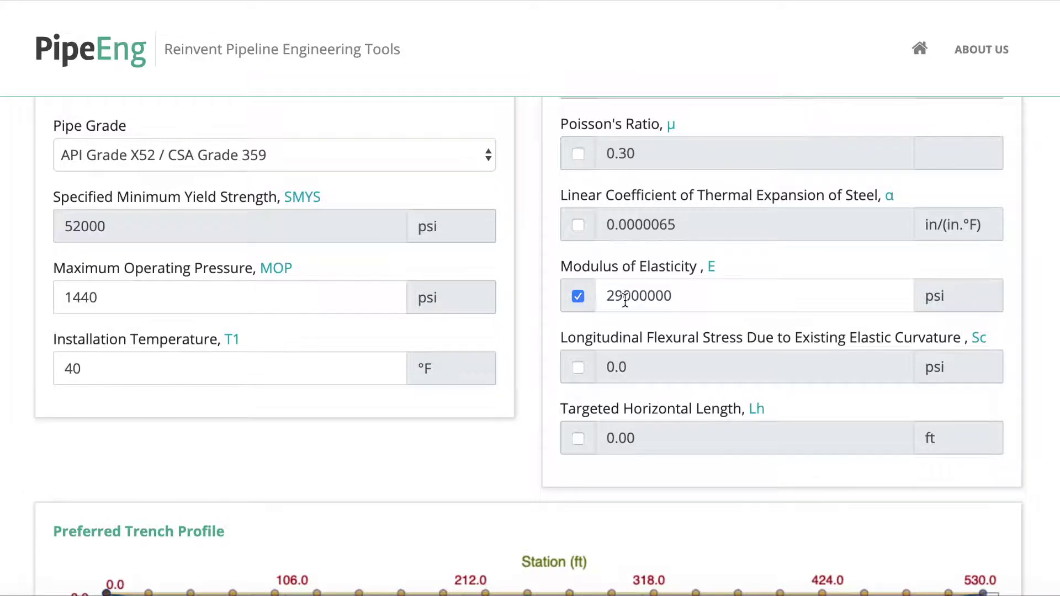
{"action": "left_click_drag", "start_coordinate": [624, 301], "coordinate": [602, 301]}
{"action": "type", "text": "30"}
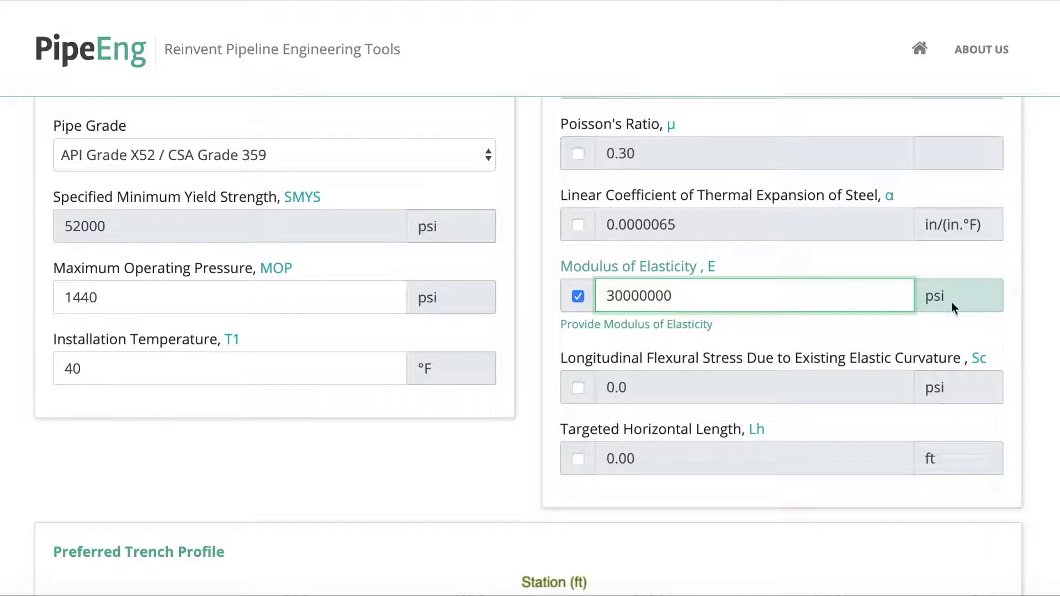
{"action": "key", "text": "Tab"}
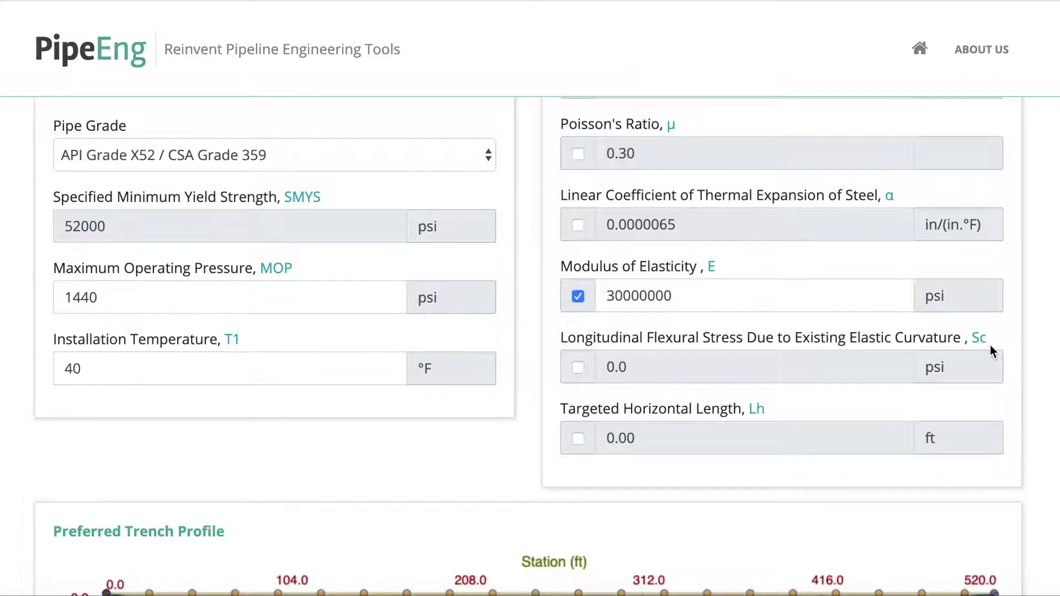
{"action": "scroll", "coordinate": [989, 346], "scroll_direction": "down", "scroll_amount": 1}
- Review the 520 ft Preferred Trench Profile chart and enable manual Targeted Horizontal Length entry
{"action": "scroll", "coordinate": [989, 352], "scroll_direction": "down", "scroll_amount": 1}
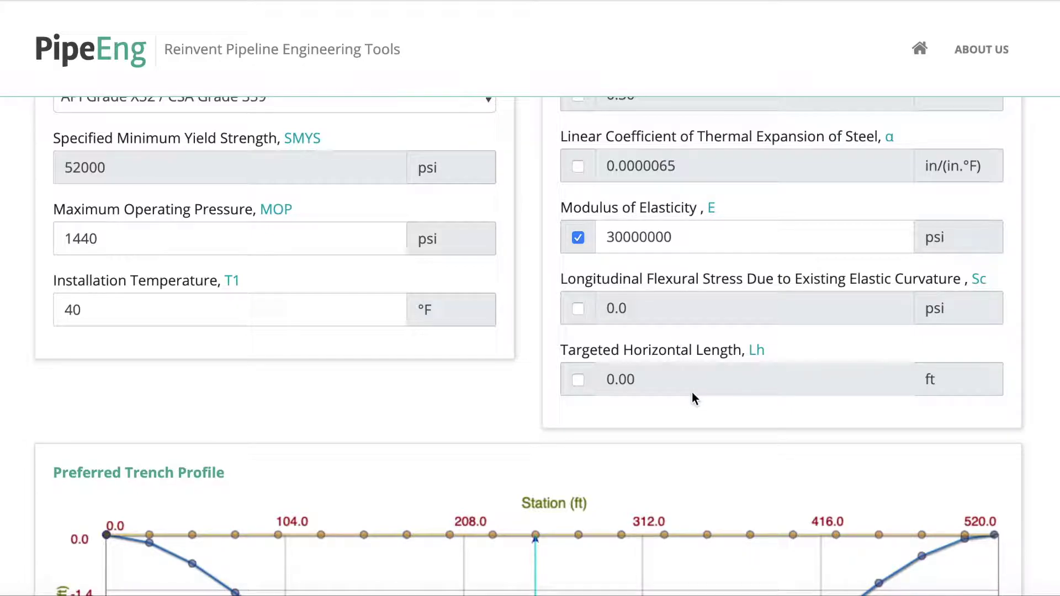
{"action": "scroll", "coordinate": [692, 394], "scroll_direction": "down", "scroll_amount": 4}
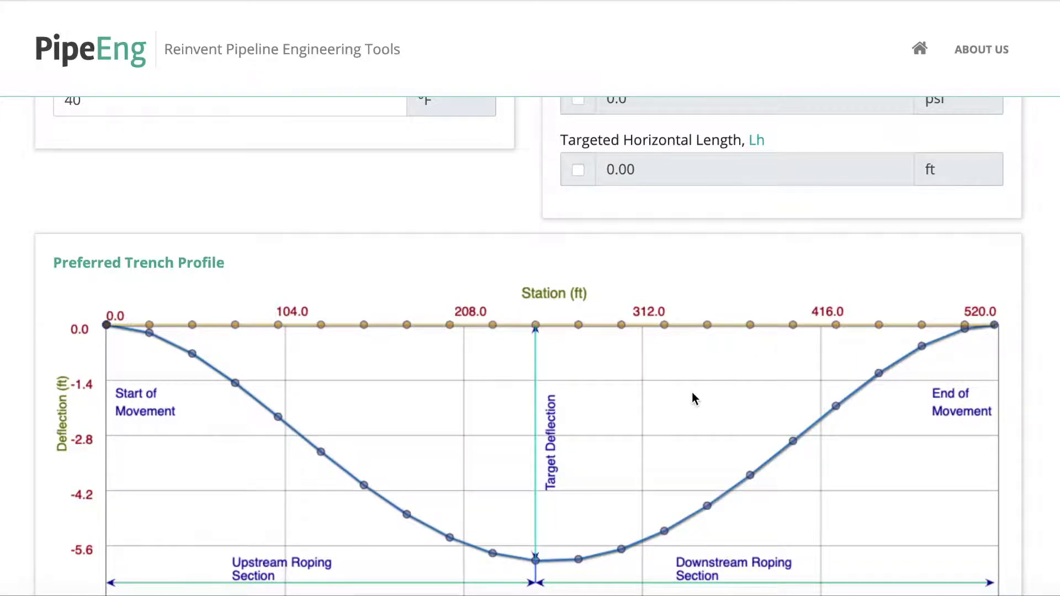
{"action": "left_click", "coordinate": [578, 170]}
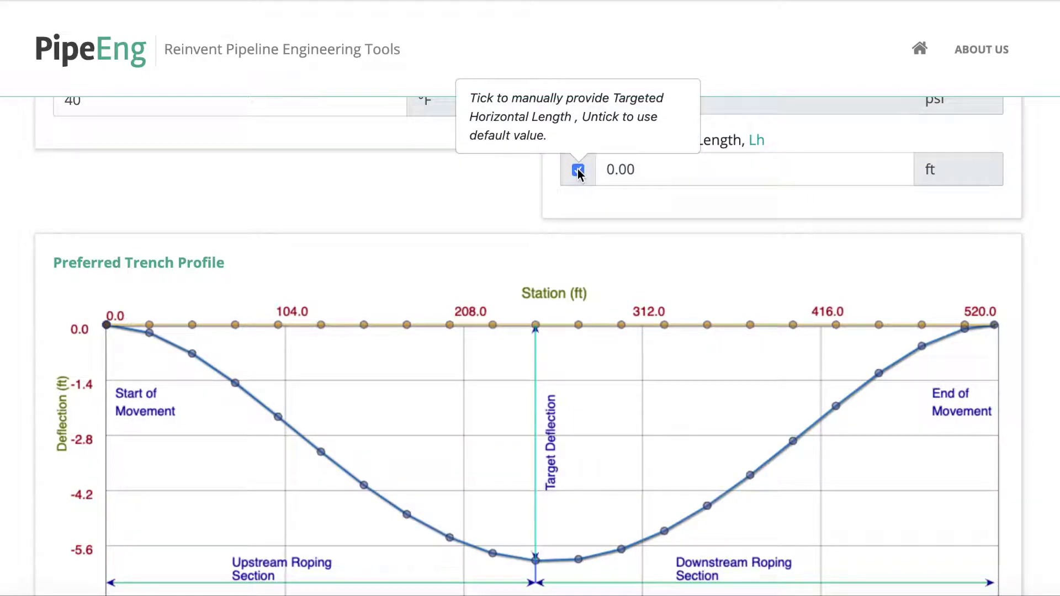
- Enter 200 ft as Targeted Horizontal Length and check the resulting 720 ft flat-bottomed profile
{"action": "left_click_drag", "start_coordinate": [636, 170], "coordinate": [567, 167]}
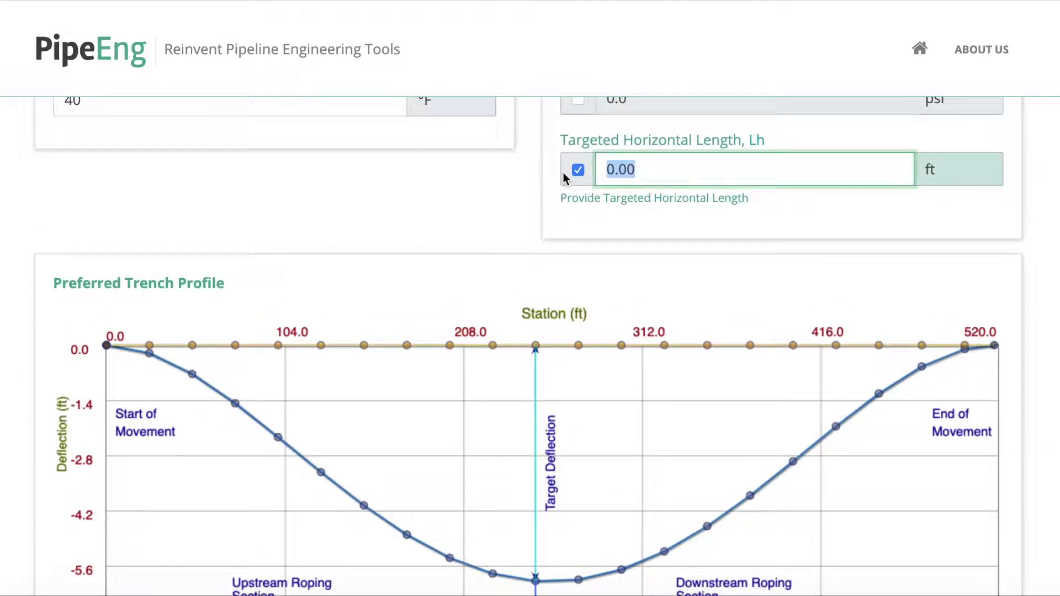
{"action": "type", "text": "200"}
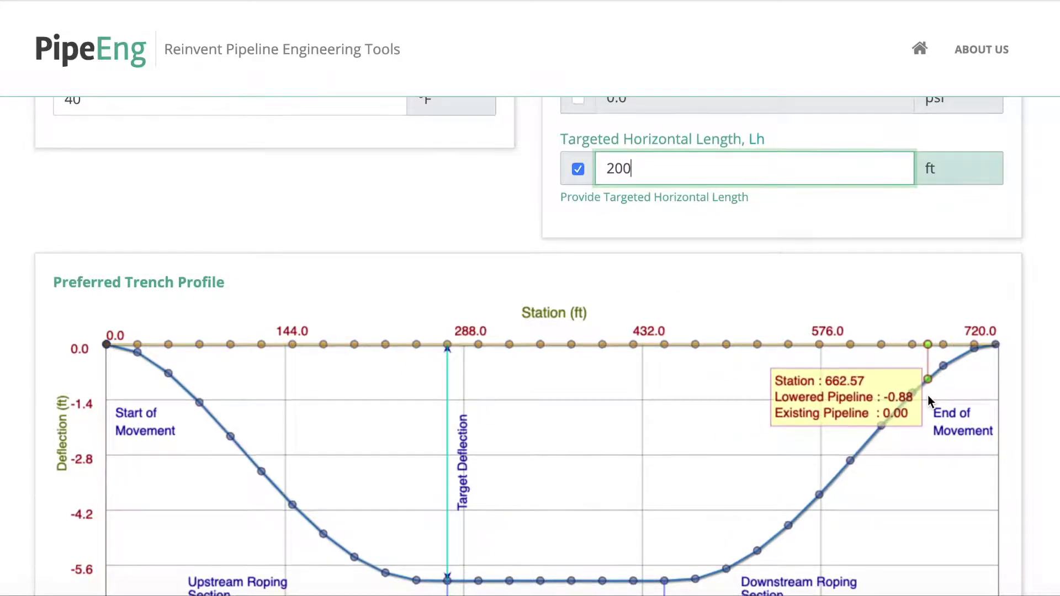
{"action": "scroll", "coordinate": [929, 402], "scroll_direction": "down", "scroll_amount": 1}
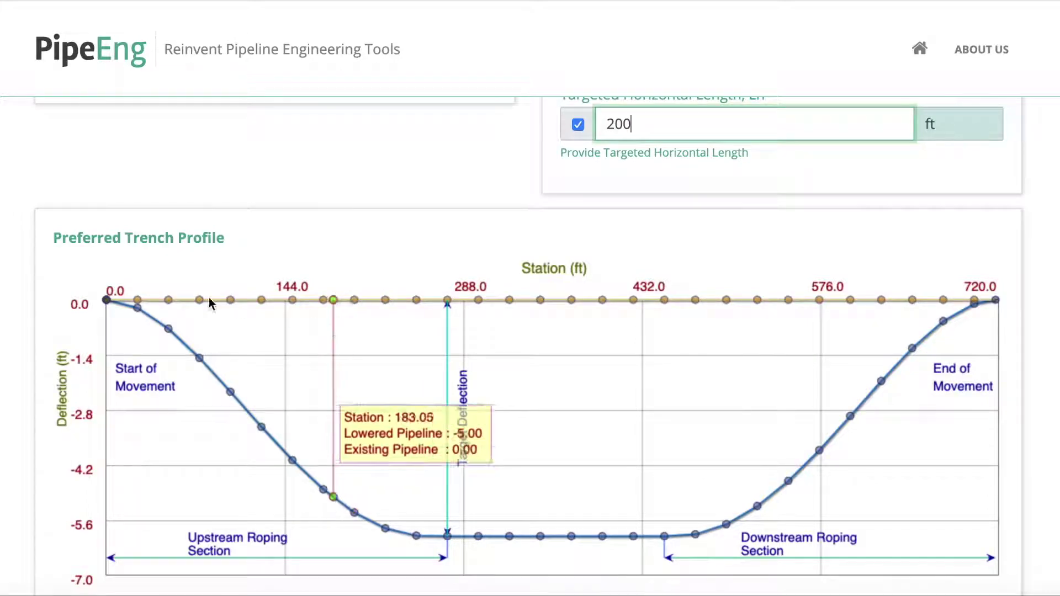
{"action": "mouse_move", "coordinate": [271, 405]}
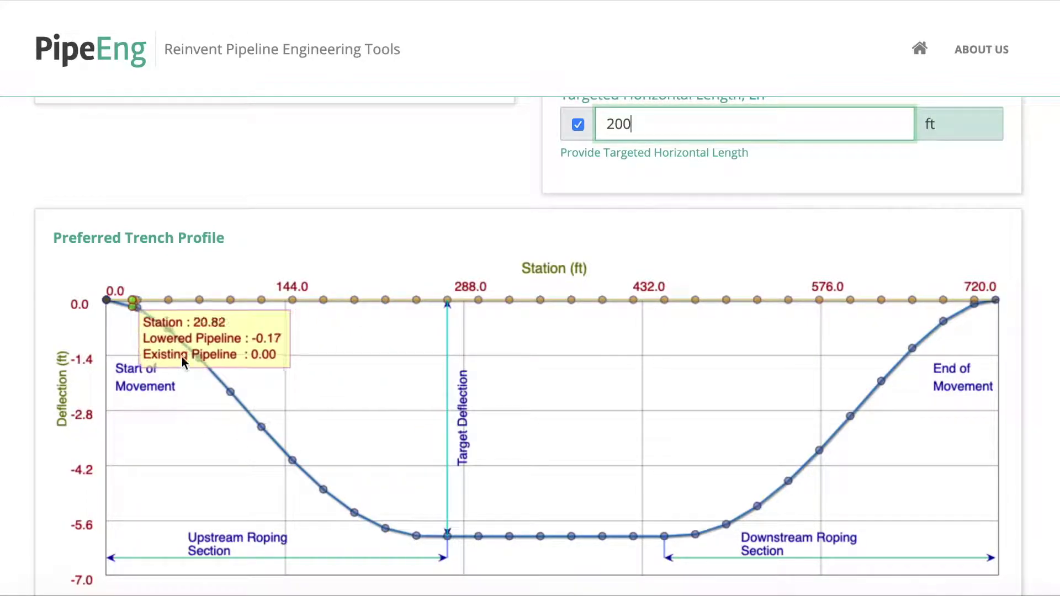
{"action": "scroll", "coordinate": [647, 201], "scroll_direction": "up", "scroll_amount": 1}
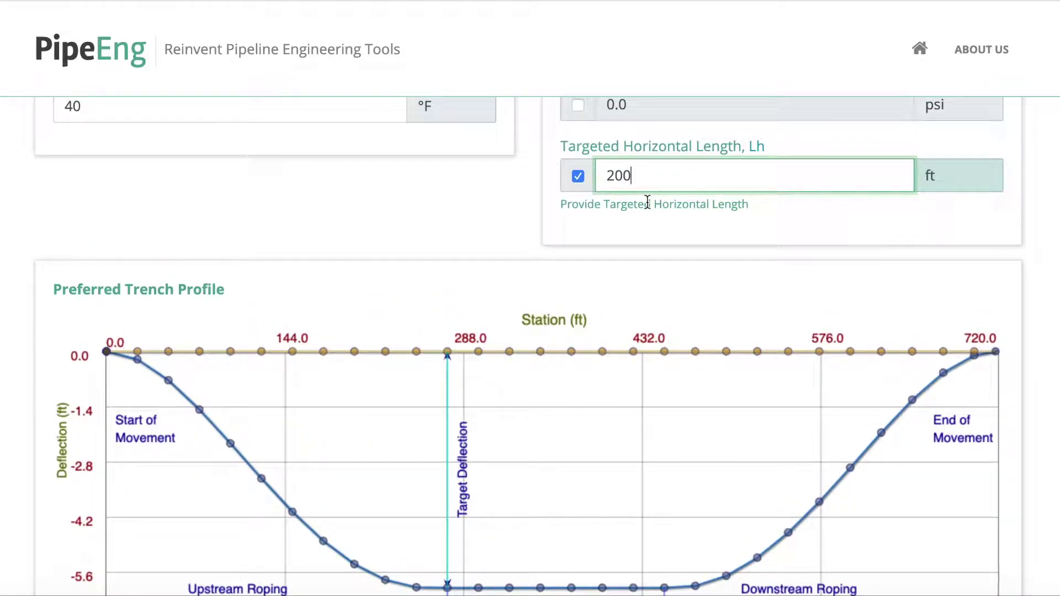
{"action": "scroll", "coordinate": [647, 201], "scroll_direction": "down", "scroll_amount": 1}
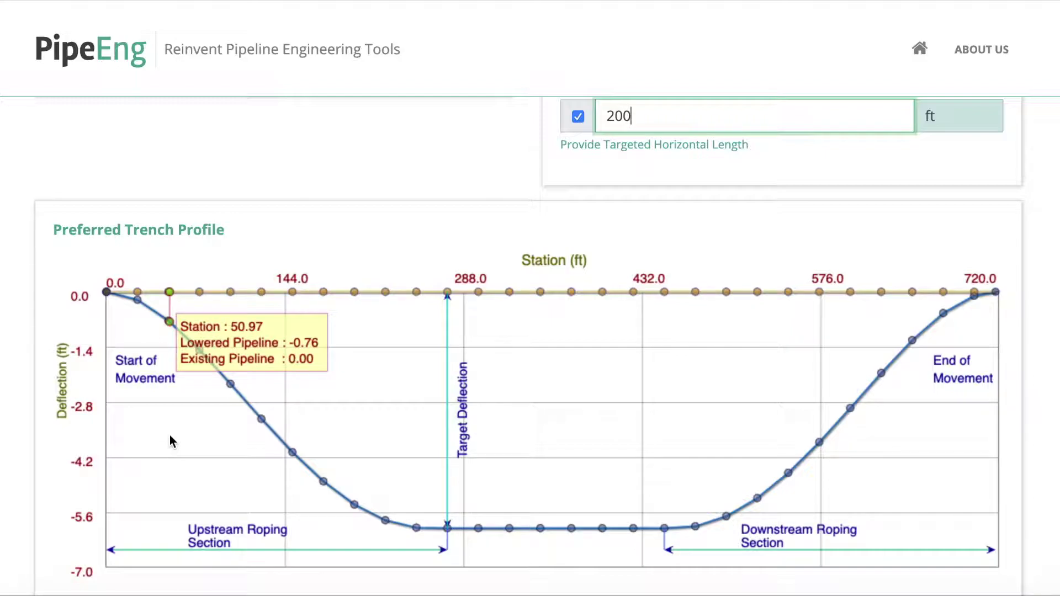
{"action": "scroll", "coordinate": [170, 435], "scroll_direction": "down", "scroll_amount": 1}
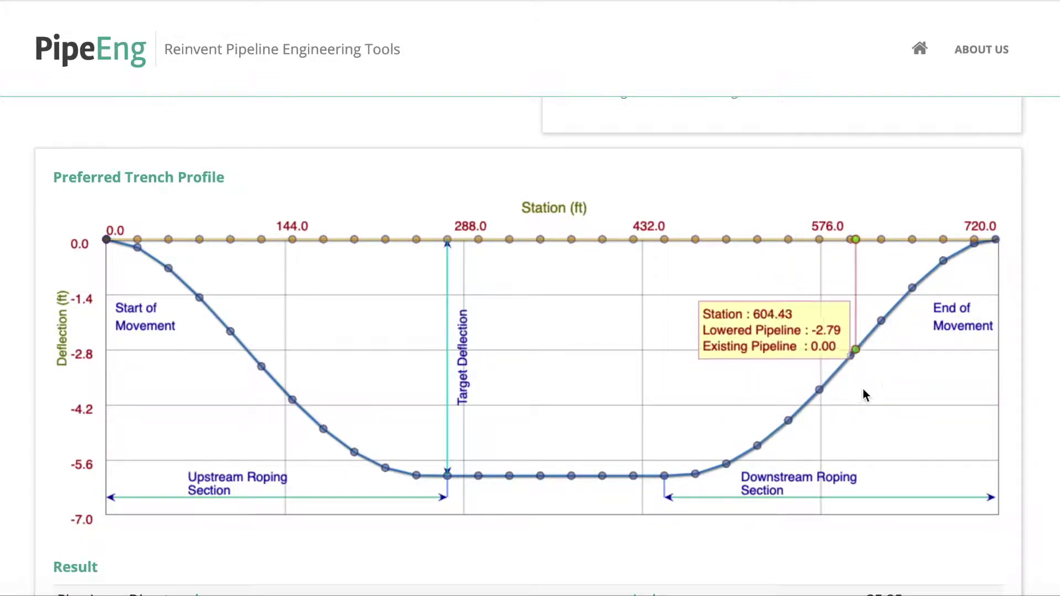
- Scroll past the 720 ft trench profile chart down to the Result table
{"action": "scroll", "coordinate": [977, 353], "scroll_direction": "up", "scroll_amount": 5}
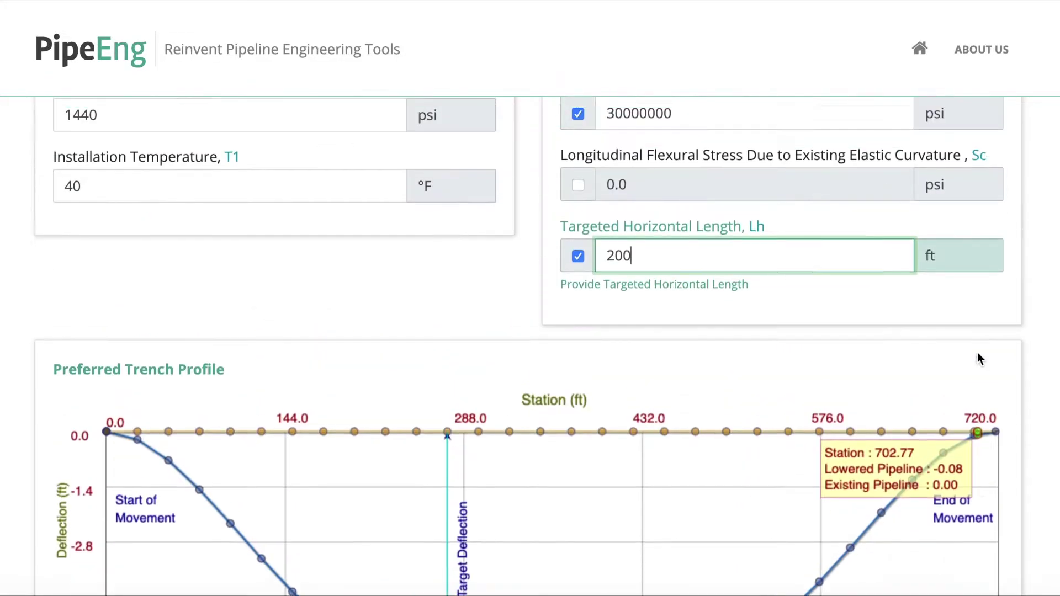
{"action": "scroll", "coordinate": [978, 357], "scroll_direction": "down", "scroll_amount": 6}
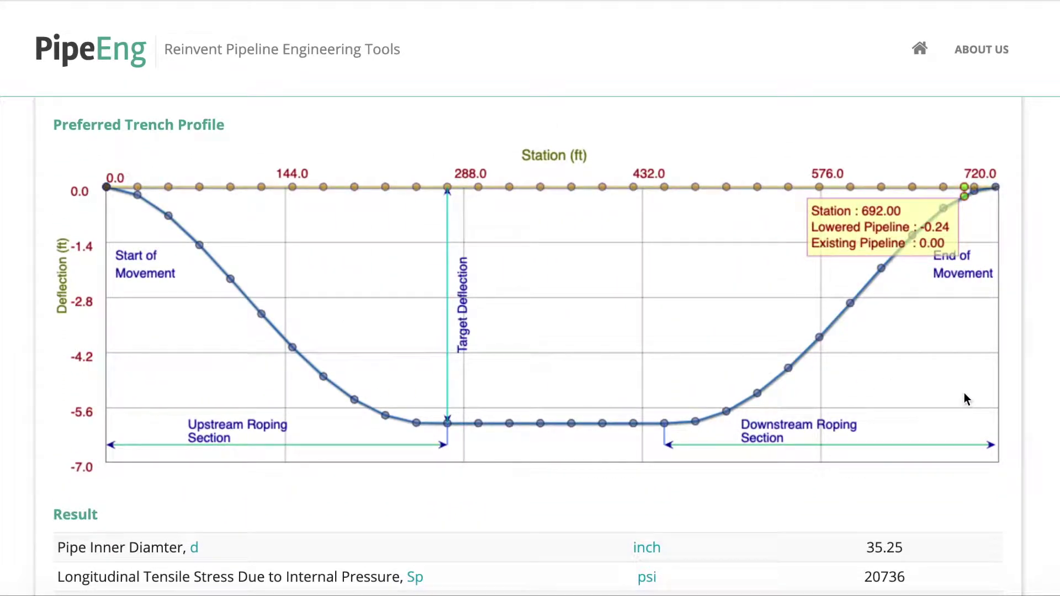
{"action": "scroll", "coordinate": [965, 399], "scroll_direction": "down", "scroll_amount": 2}
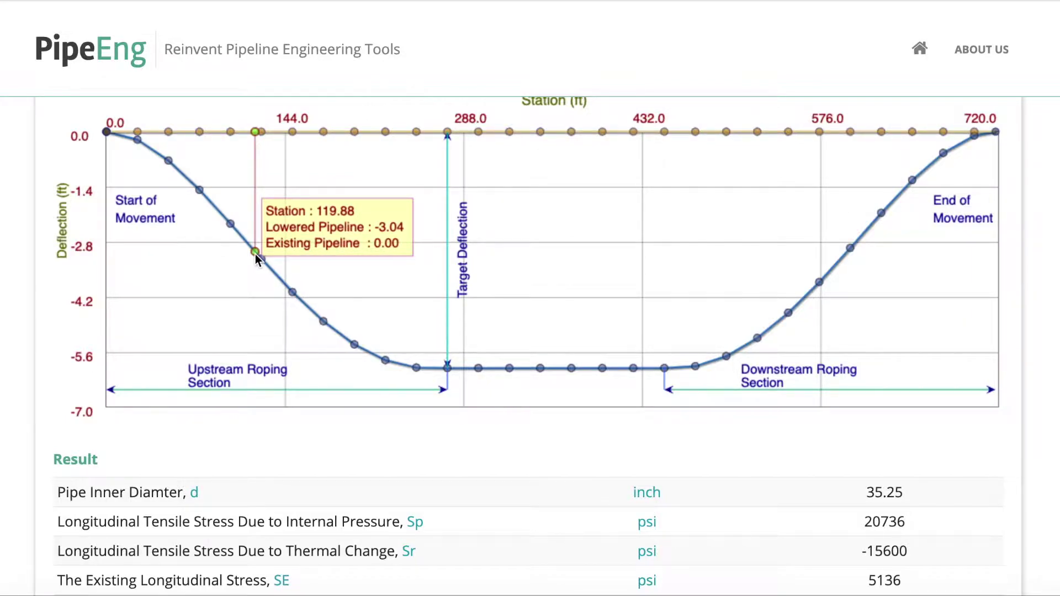
{"action": "scroll", "coordinate": [297, 495], "scroll_direction": "down", "scroll_amount": 2}
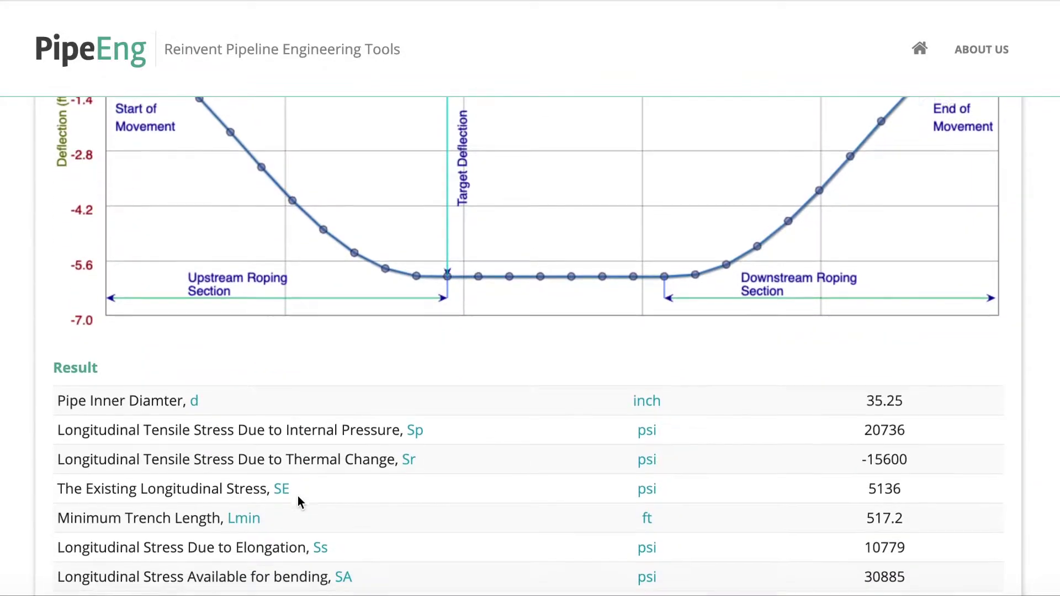
{"action": "scroll", "coordinate": [297, 496], "scroll_direction": "down", "scroll_amount": 2}
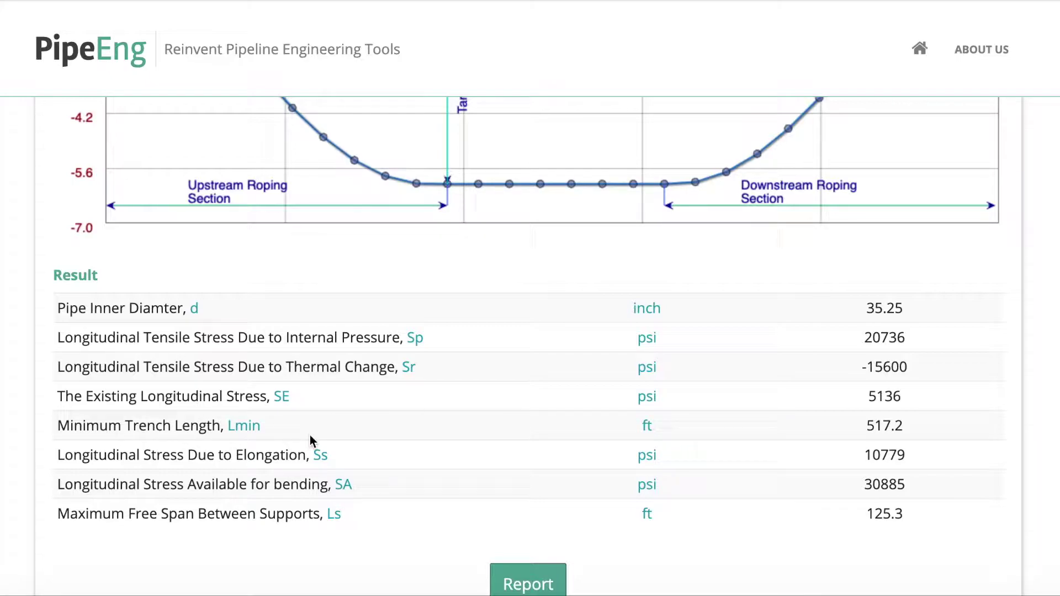
{"action": "mouse_move", "coordinate": [399, 218]}
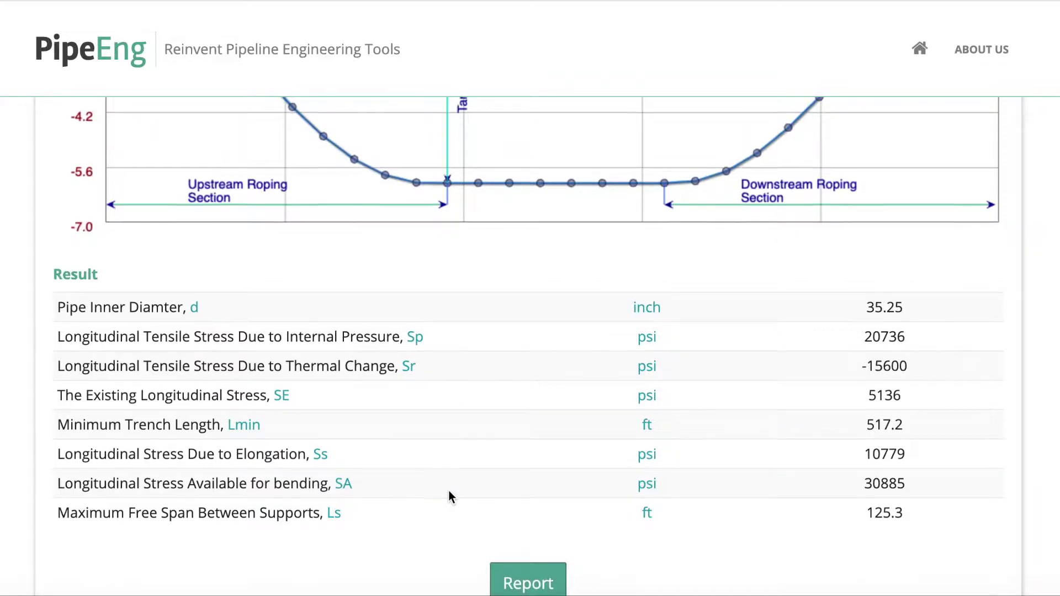
{"action": "scroll", "coordinate": [448, 490], "scroll_direction": "down", "scroll_amount": 1}
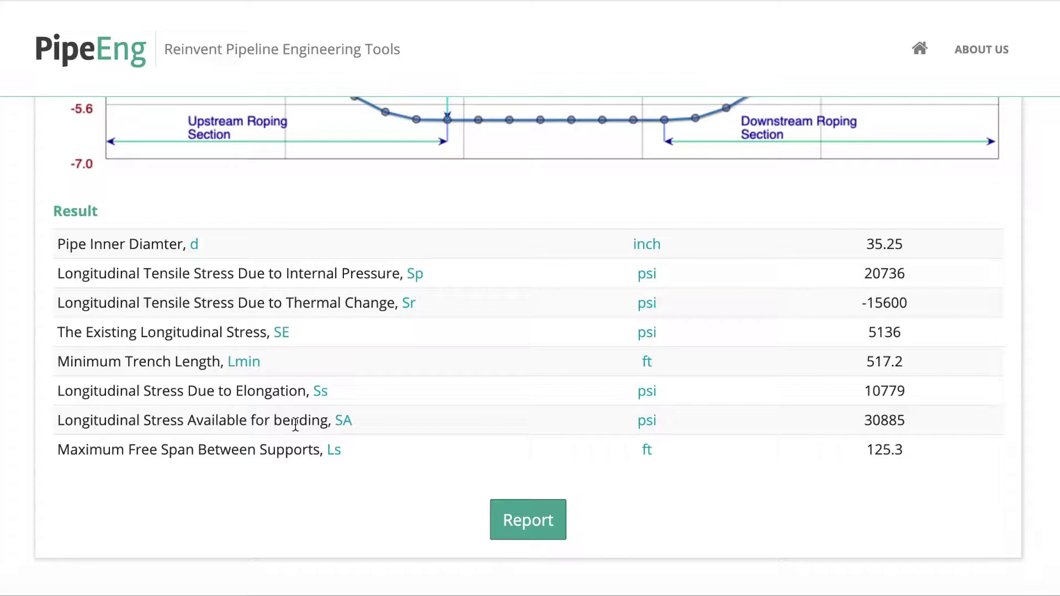
{"action": "scroll", "coordinate": [295, 425], "scroll_direction": "up", "scroll_amount": 5}
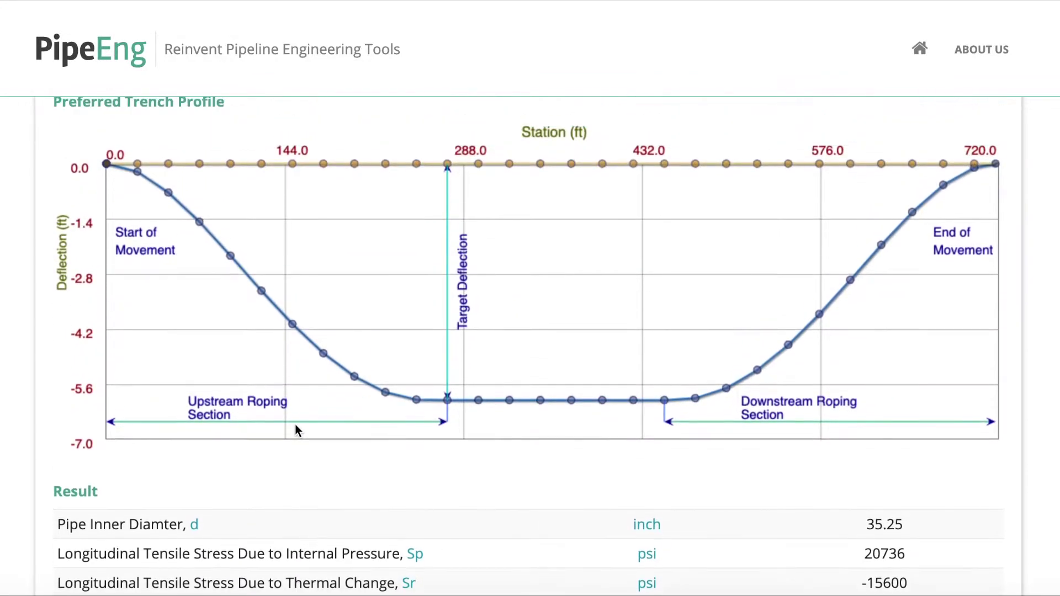
{"action": "scroll", "coordinate": [294, 429], "scroll_direction": "up", "scroll_amount": 1}
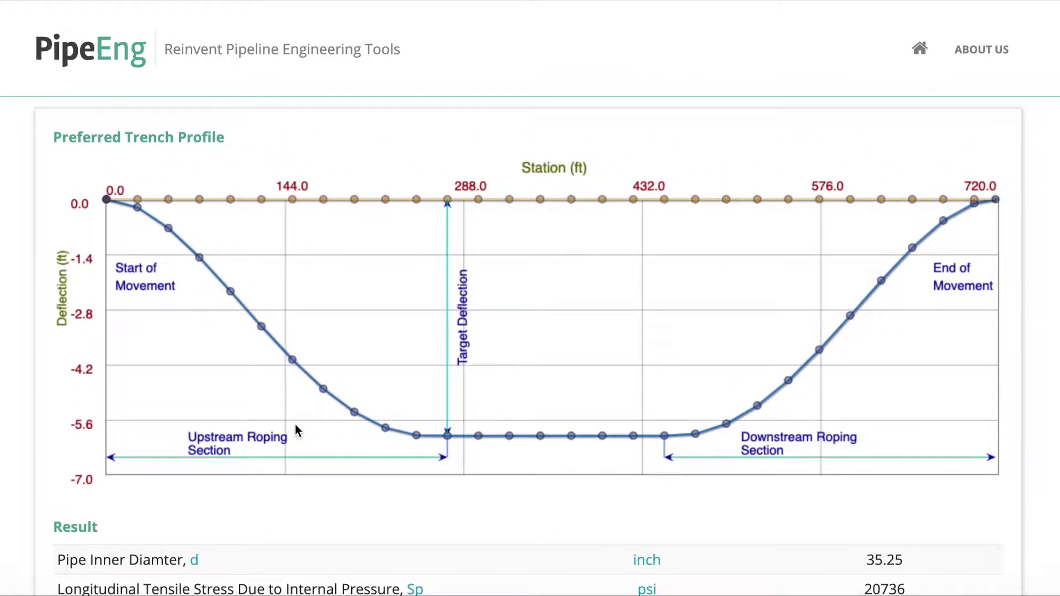
{"action": "mouse_move", "coordinate": [308, 386]}
{"action": "mouse_move", "coordinate": [721, 424]}
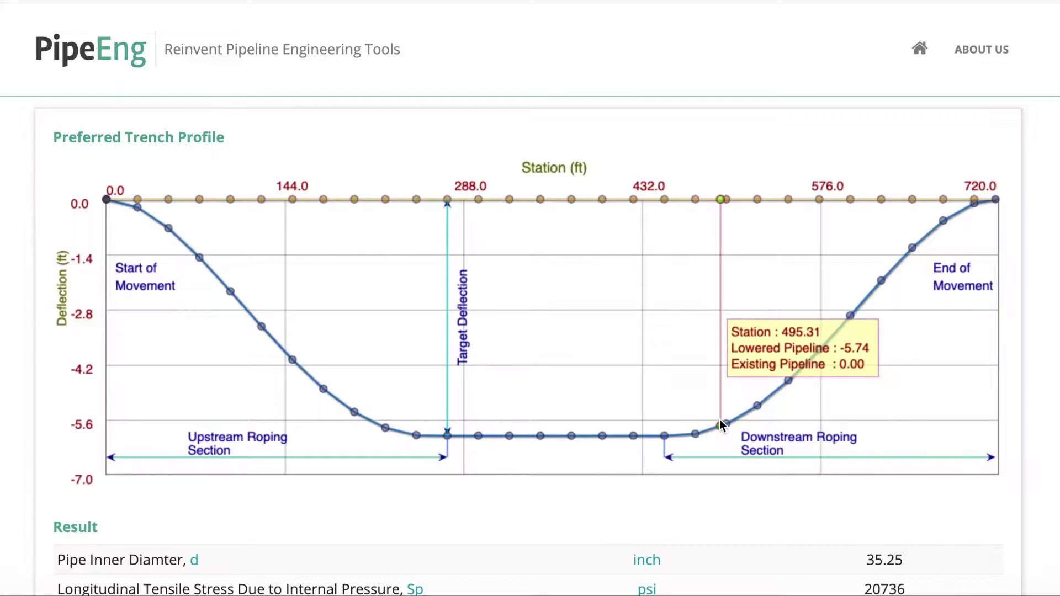
{"action": "mouse_move", "coordinate": [421, 376]}
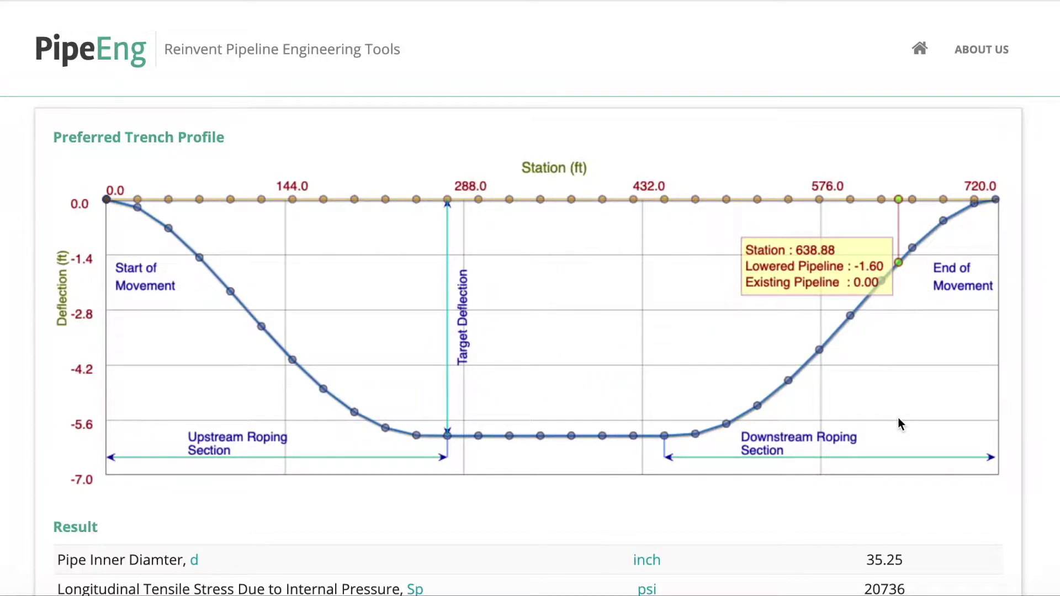
{"action": "scroll", "coordinate": [898, 423], "scroll_direction": "down", "scroll_amount": 2}
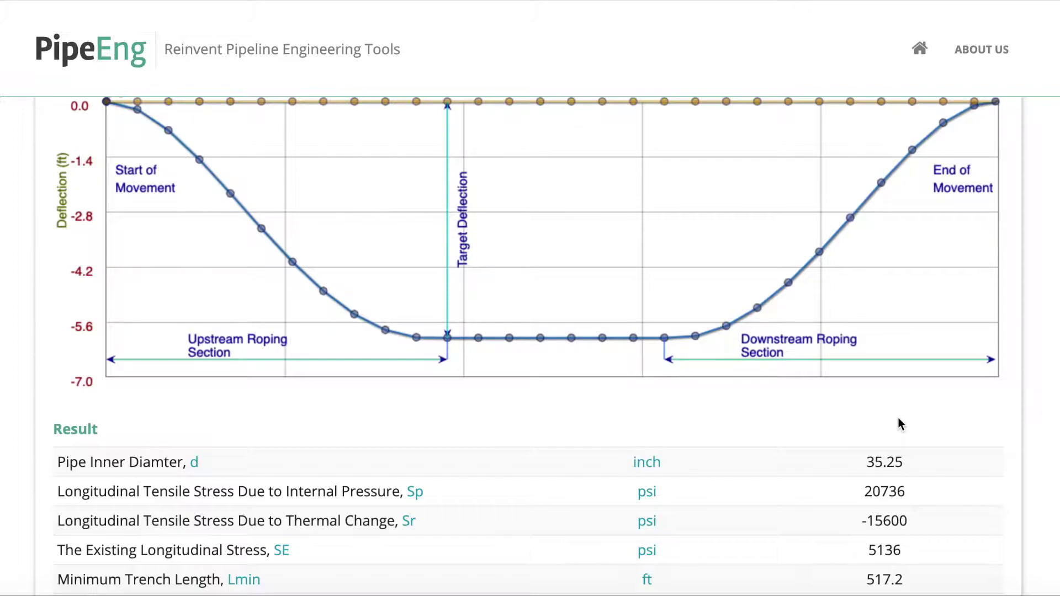
{"action": "scroll", "coordinate": [898, 418], "scroll_direction": "down", "scroll_amount": 1}
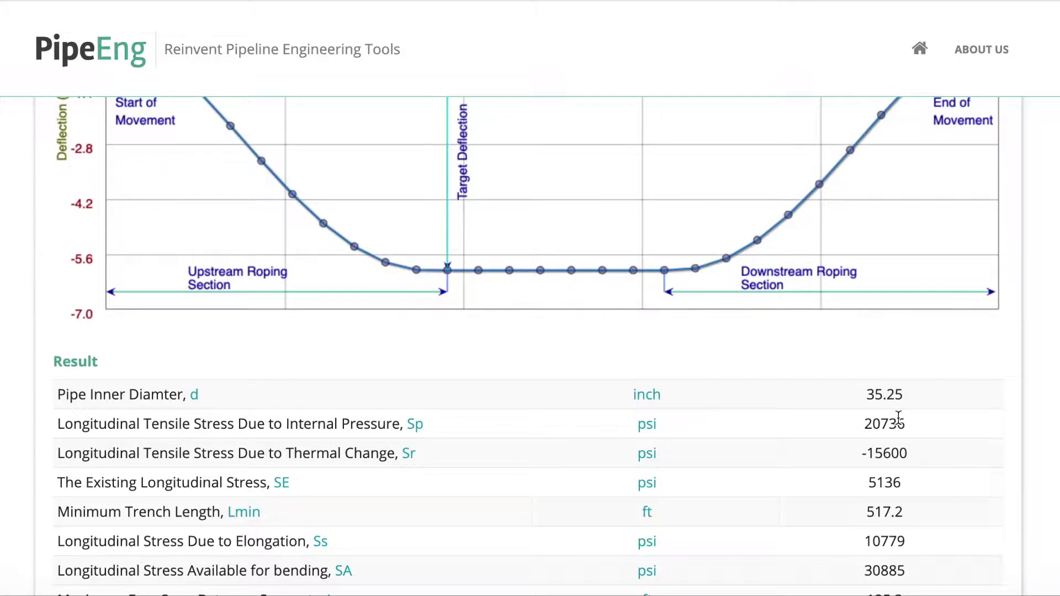
{"action": "scroll", "coordinate": [898, 418], "scroll_direction": "down", "scroll_amount": 3}
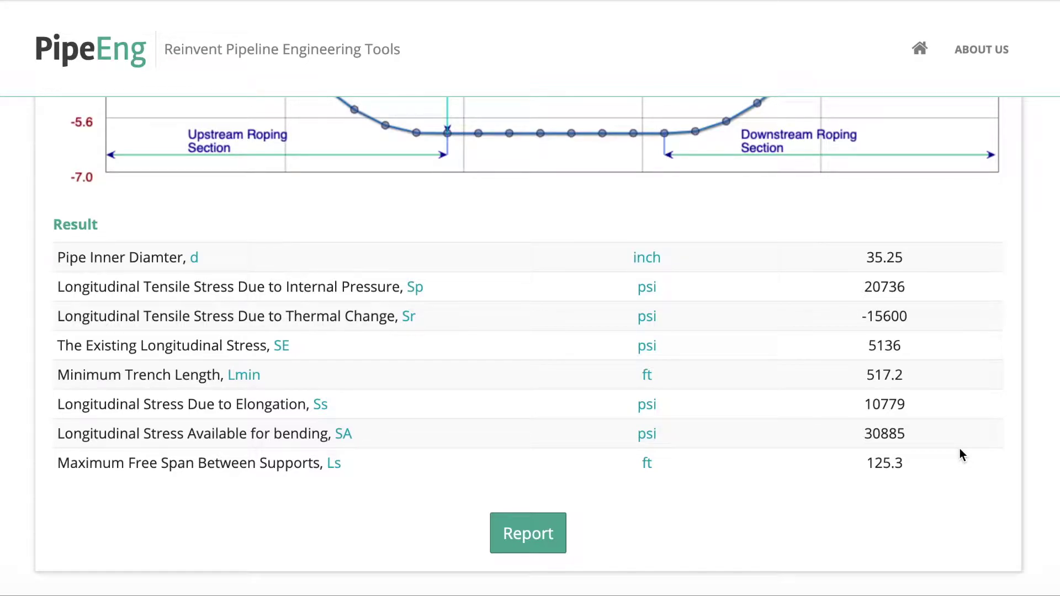
{"action": "scroll", "coordinate": [959, 450], "scroll_direction": "up", "scroll_amount": 5}
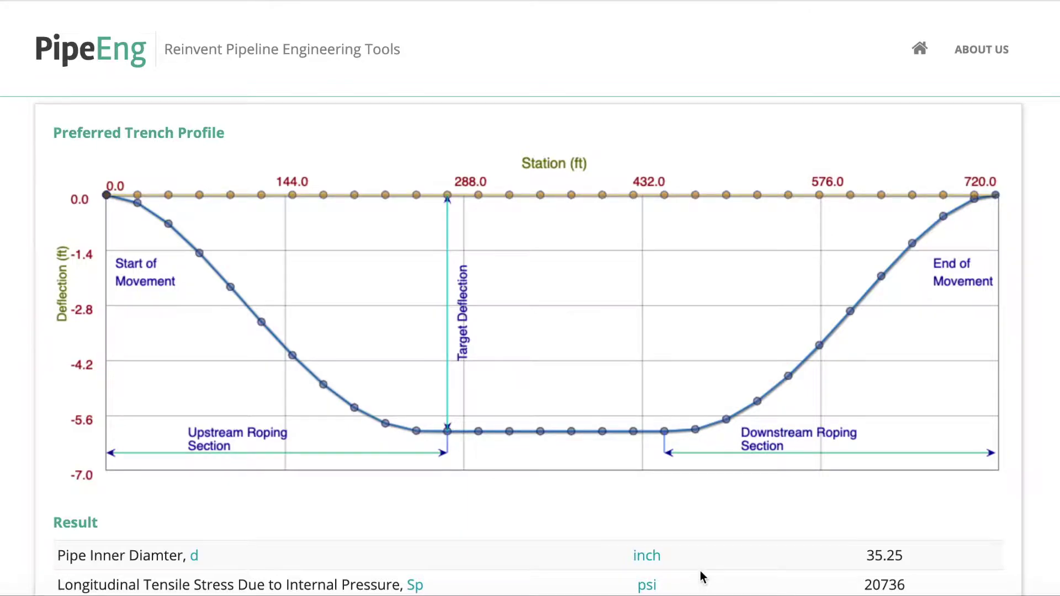
{"action": "scroll", "coordinate": [700, 571], "scroll_direction": "down", "scroll_amount": 6}
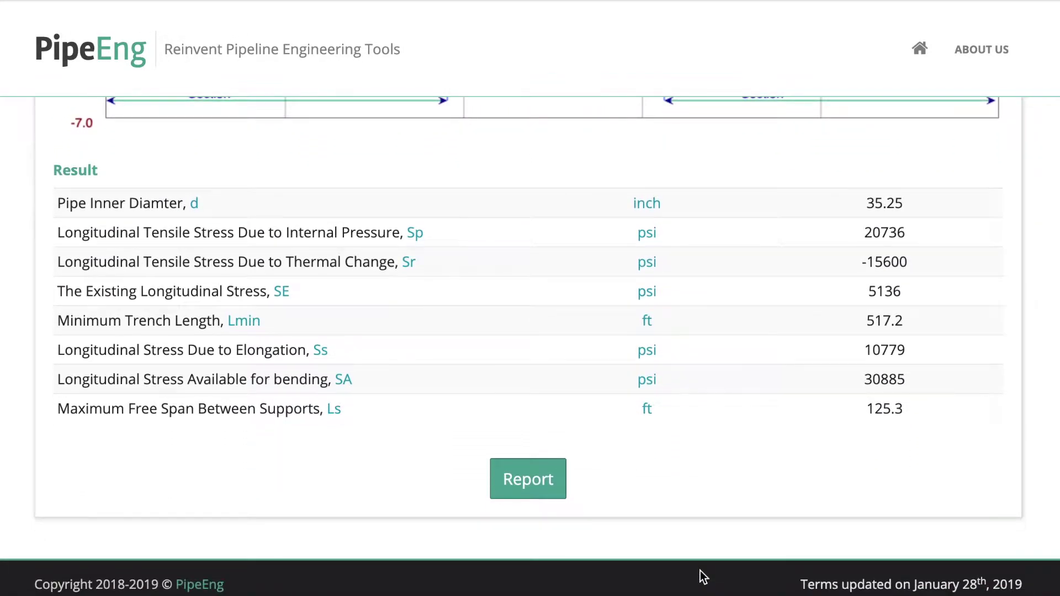
- Generate the PDF design report and scroll through its two pages
{"action": "left_click", "coordinate": [526, 479]}
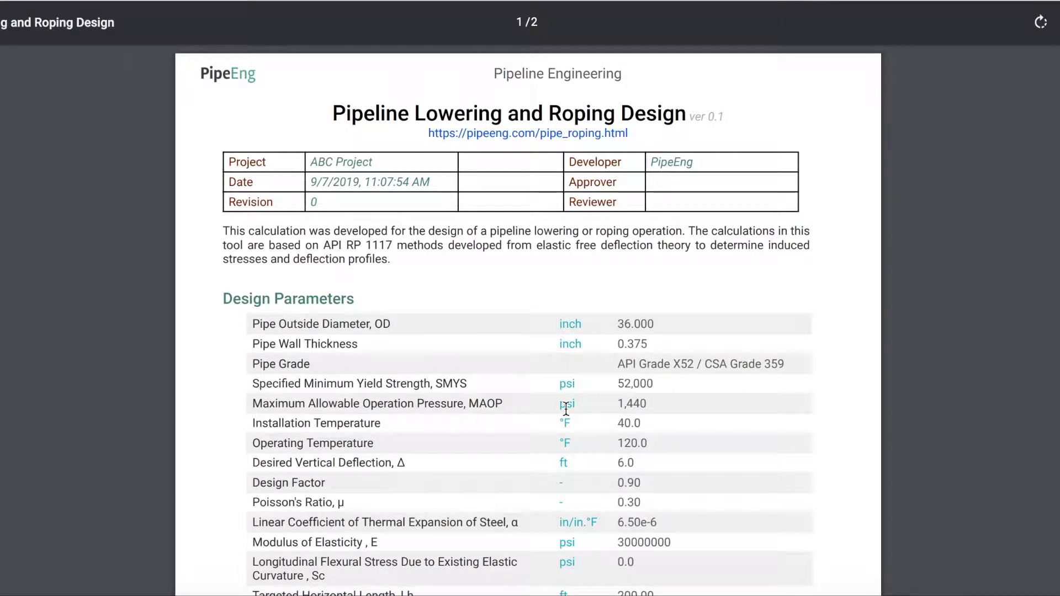
{"action": "scroll", "coordinate": [915, 418], "scroll_direction": "down", "scroll_amount": 2}
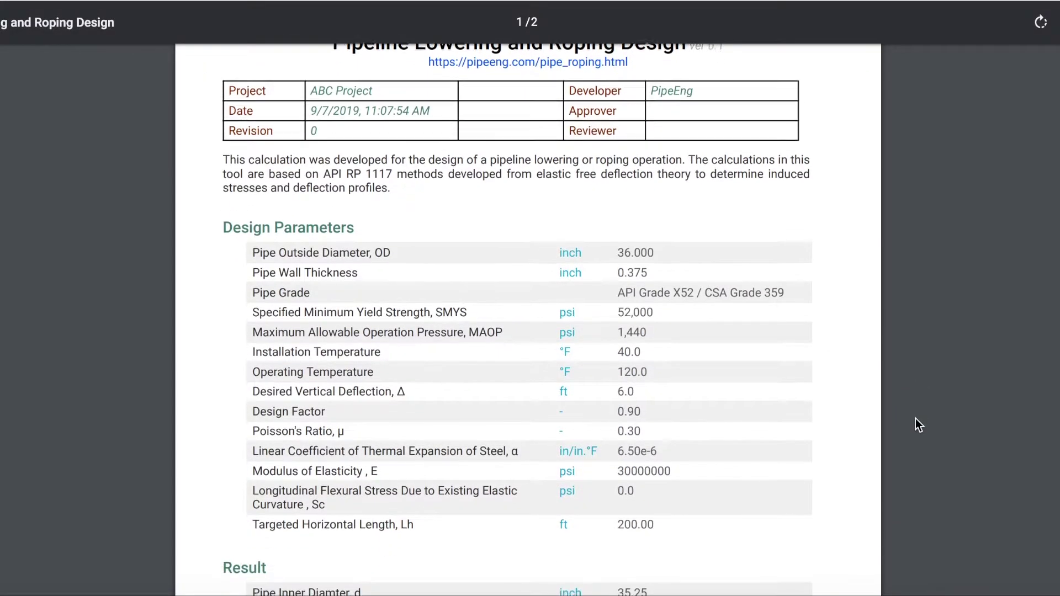
{"action": "scroll", "coordinate": [916, 424], "scroll_direction": "down", "scroll_amount": 1}
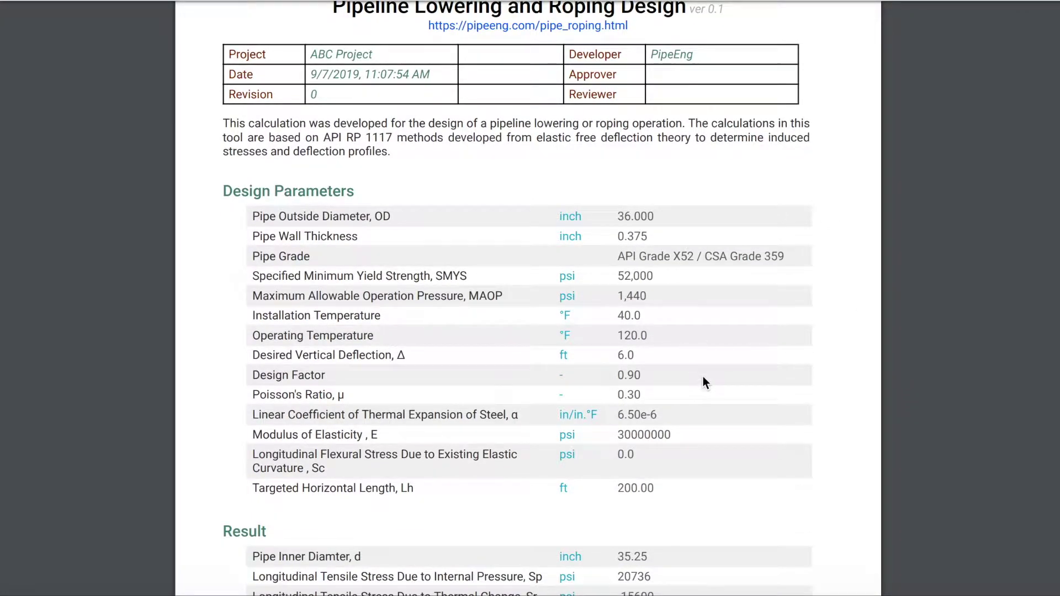
{"action": "scroll", "coordinate": [707, 478], "scroll_direction": "down", "scroll_amount": 7}
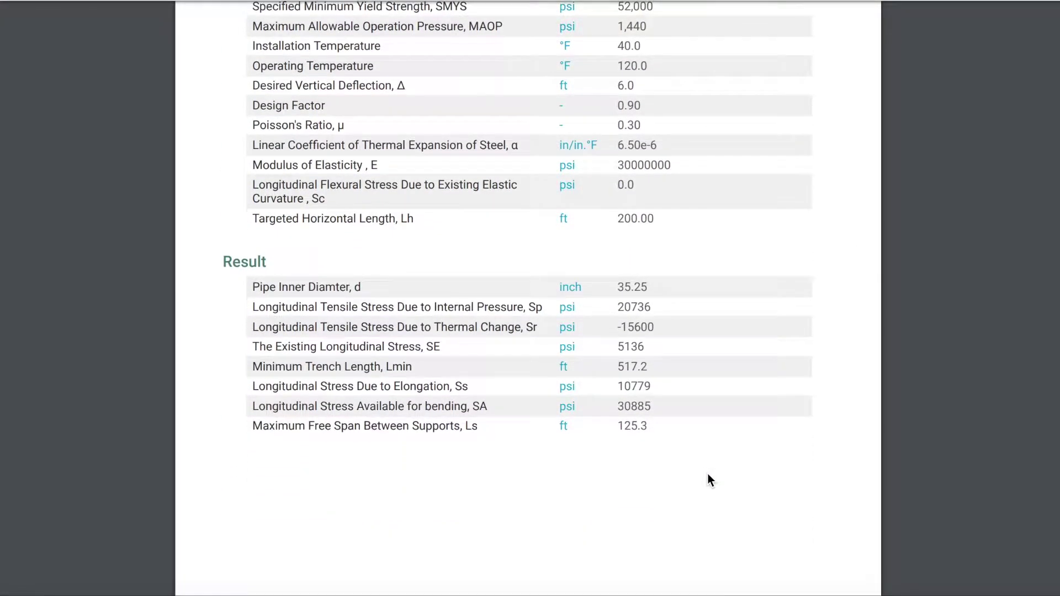
{"action": "scroll", "coordinate": [627, 438], "scroll_direction": "down", "scroll_amount": 16}
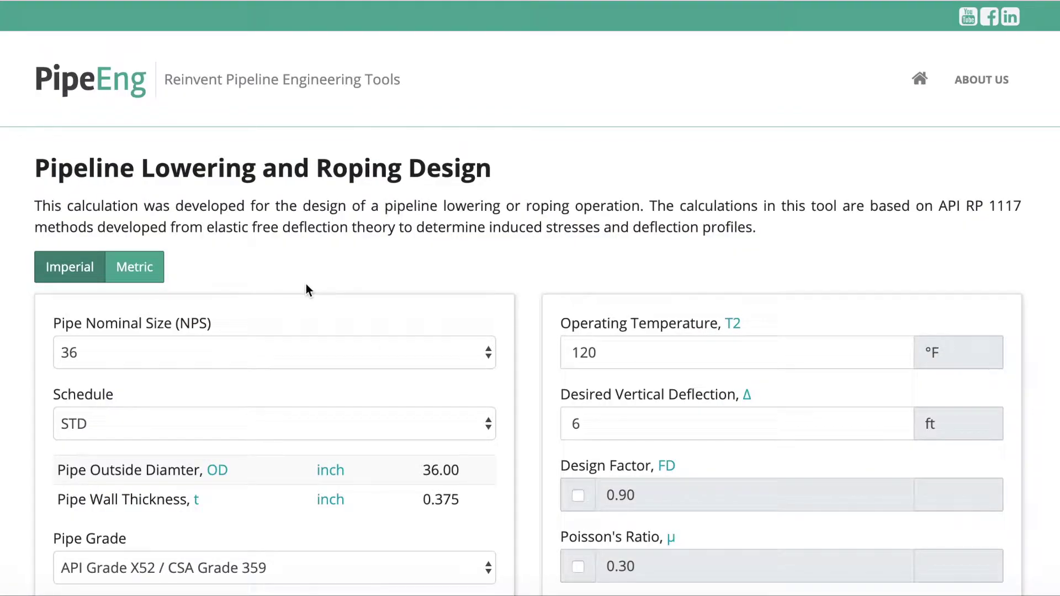
{"action": "scroll", "coordinate": [305, 284], "scroll_direction": "down", "scroll_amount": 1}
{"action": "scroll", "coordinate": [306, 285], "scroll_direction": "up", "scroll_amount": 1}
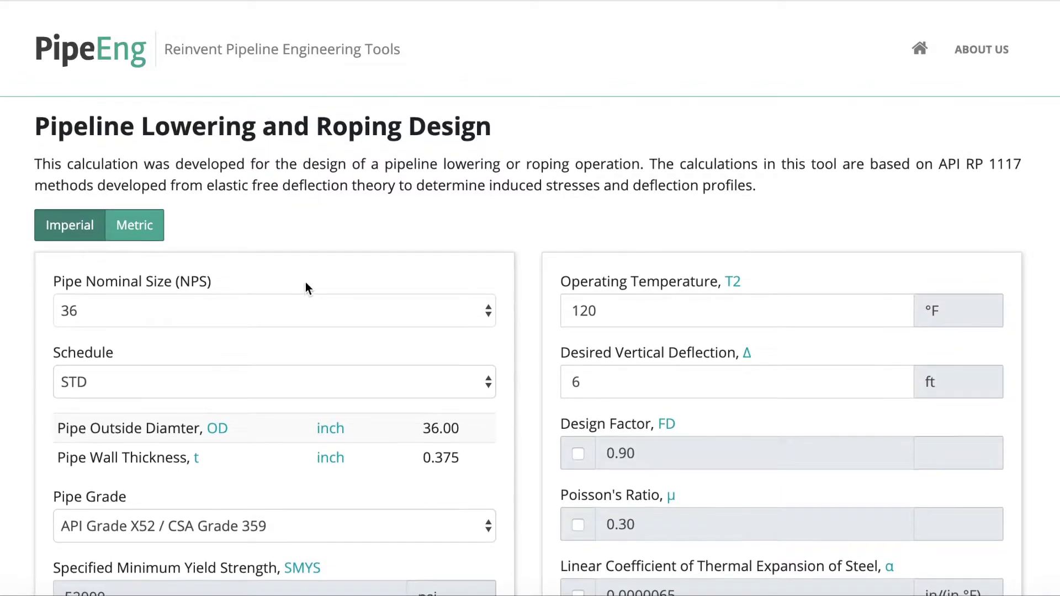
{"action": "left_click", "coordinate": [133, 239]}
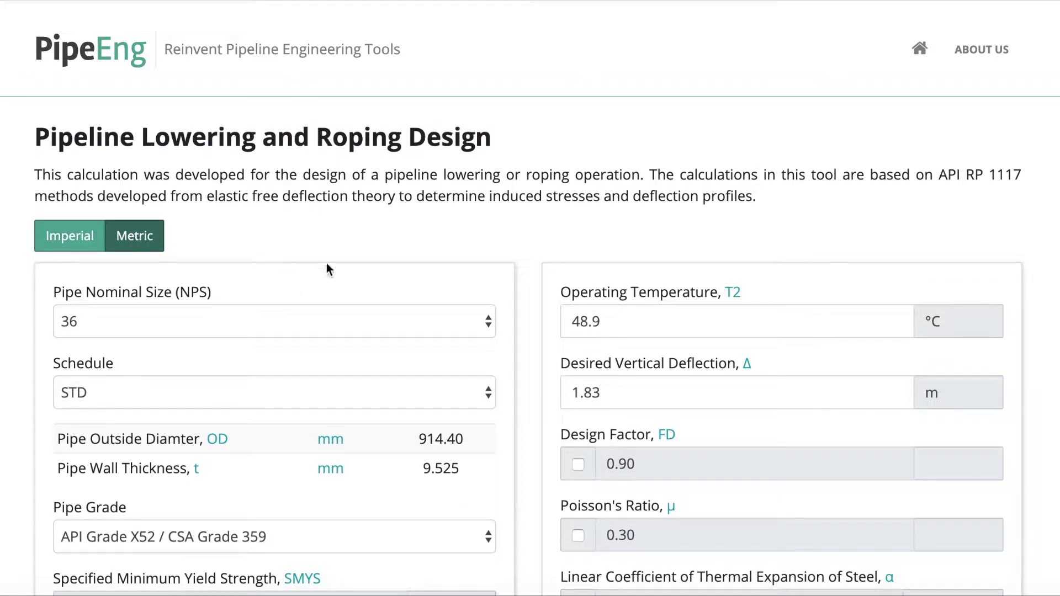
{"action": "scroll", "coordinate": [453, 277], "scroll_direction": "down", "scroll_amount": 1}
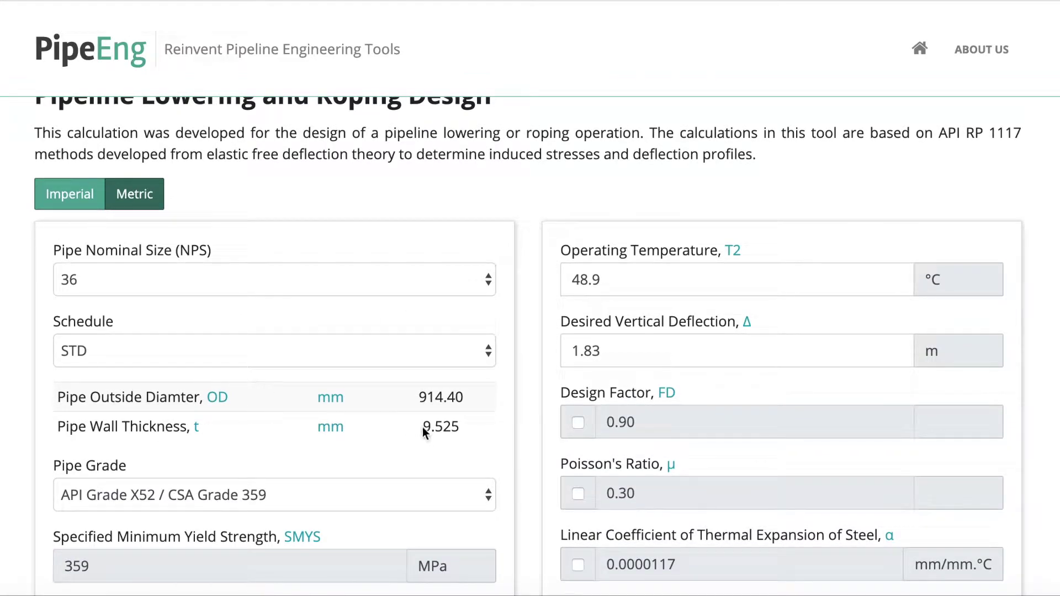
{"action": "scroll", "coordinate": [723, 431], "scroll_direction": "down", "scroll_amount": 3}
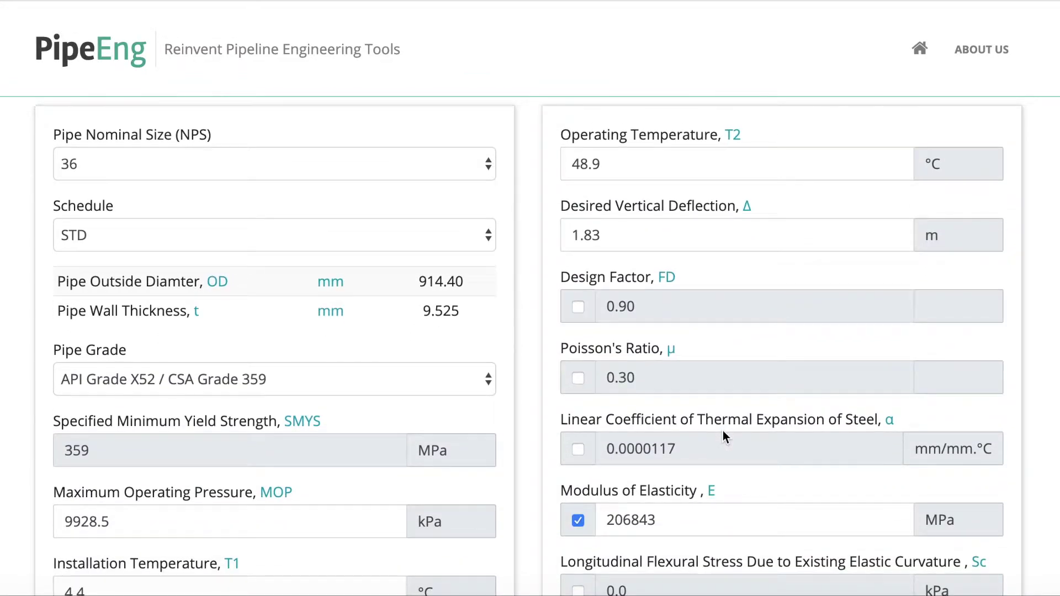
{"action": "scroll", "coordinate": [565, 405], "scroll_direction": "down", "scroll_amount": 3}
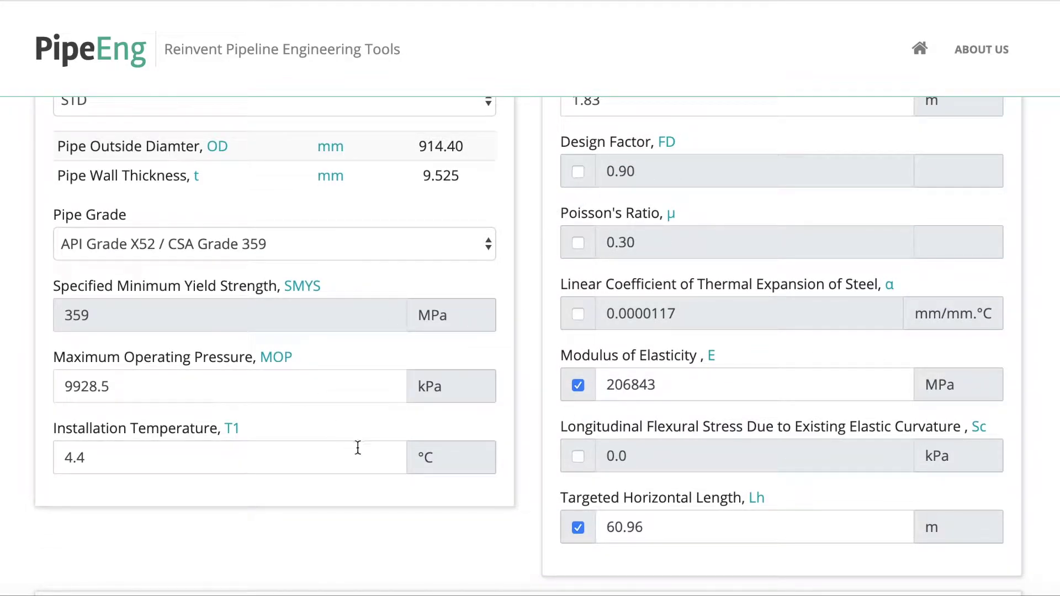
{"action": "scroll", "coordinate": [356, 450], "scroll_direction": "down", "scroll_amount": 2}
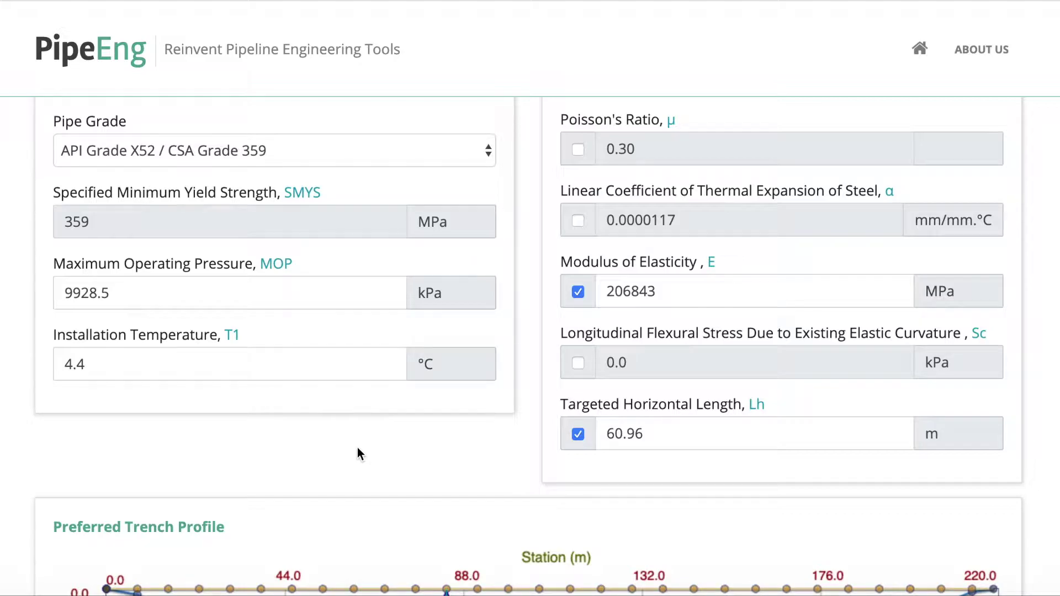
{"action": "scroll", "coordinate": [357, 449], "scroll_direction": "down", "scroll_amount": 5}
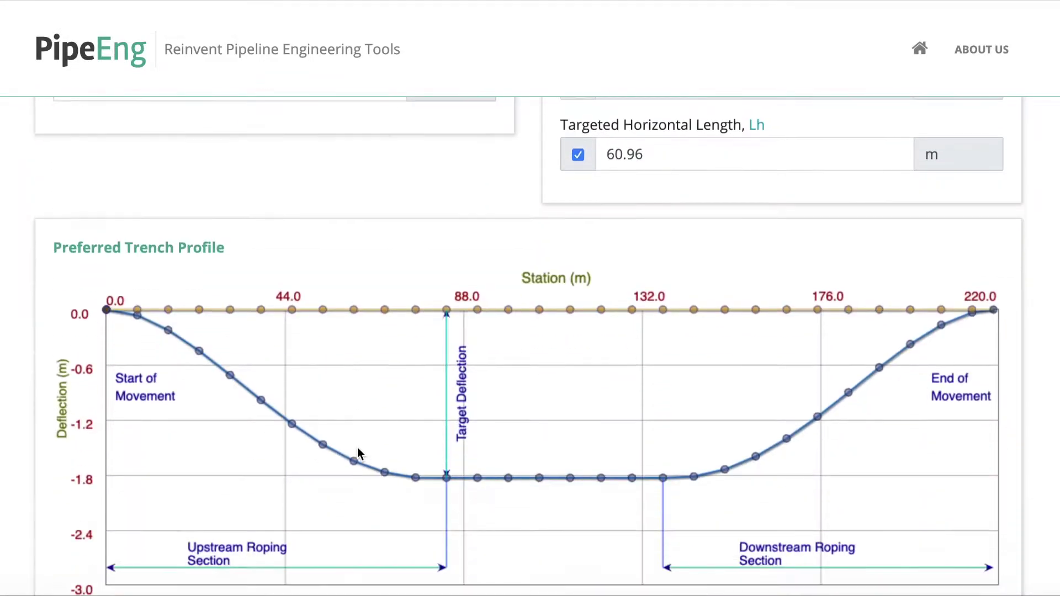
{"action": "scroll", "coordinate": [356, 450], "scroll_direction": "up", "scroll_amount": 8}
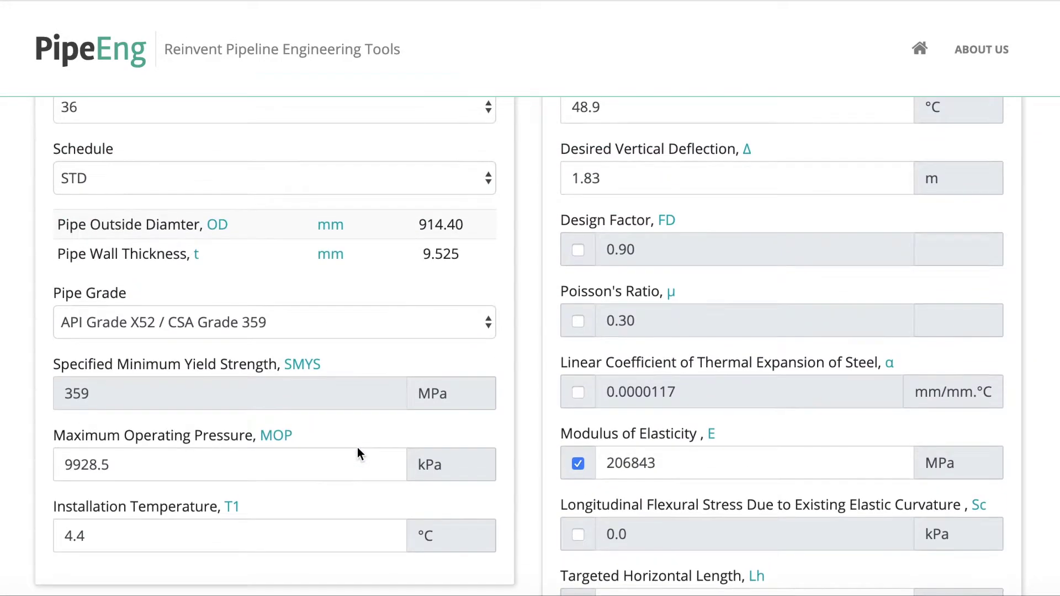
{"action": "scroll", "coordinate": [357, 454], "scroll_direction": "up", "scroll_amount": 3}
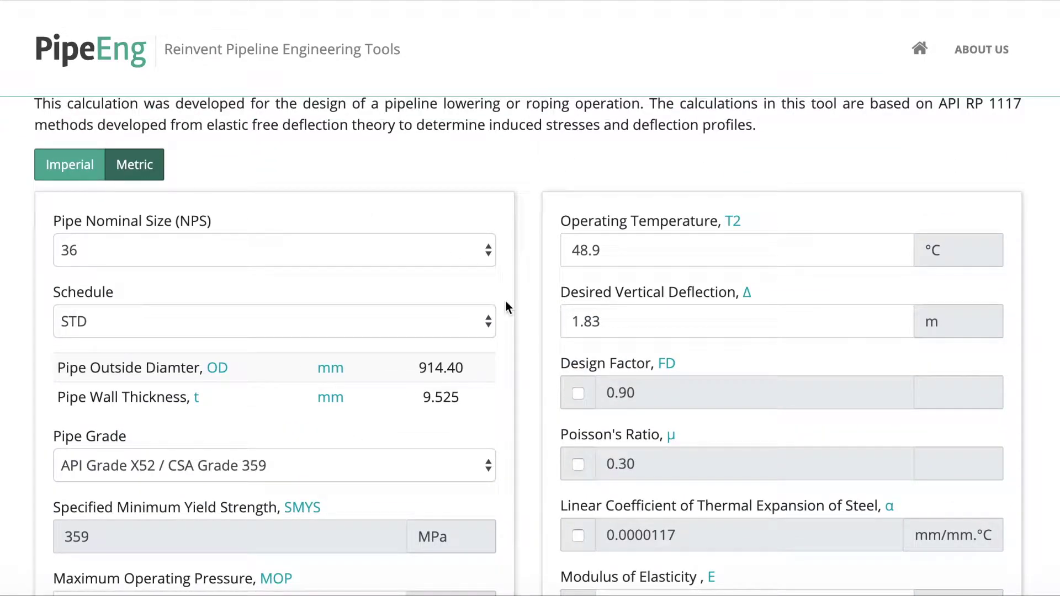
{"action": "scroll", "coordinate": [508, 306], "scroll_direction": "down", "scroll_amount": 5}
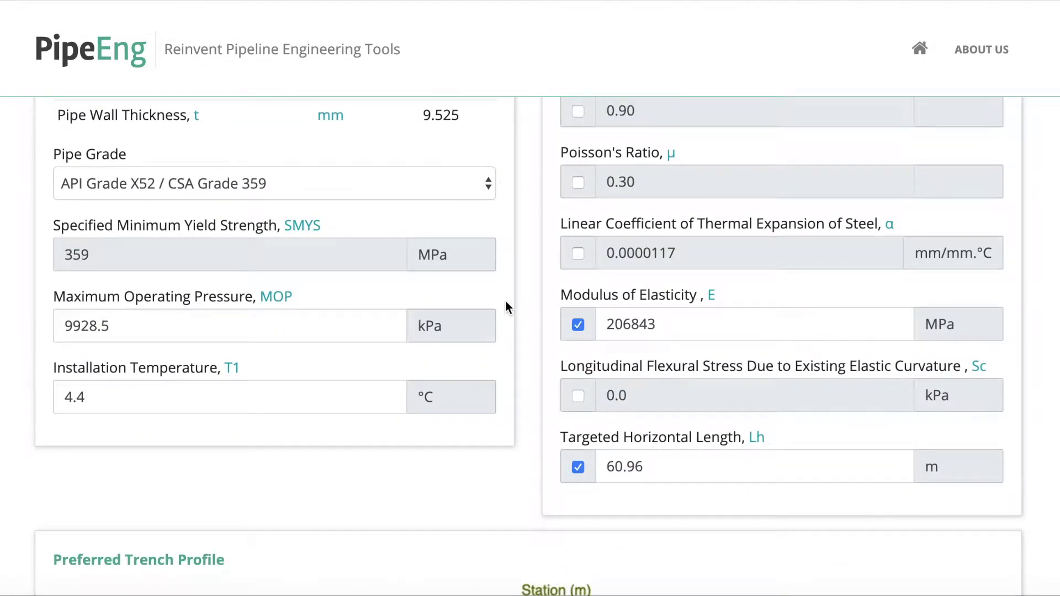
{"action": "scroll", "coordinate": [507, 306], "scroll_direction": "down", "scroll_amount": 1}
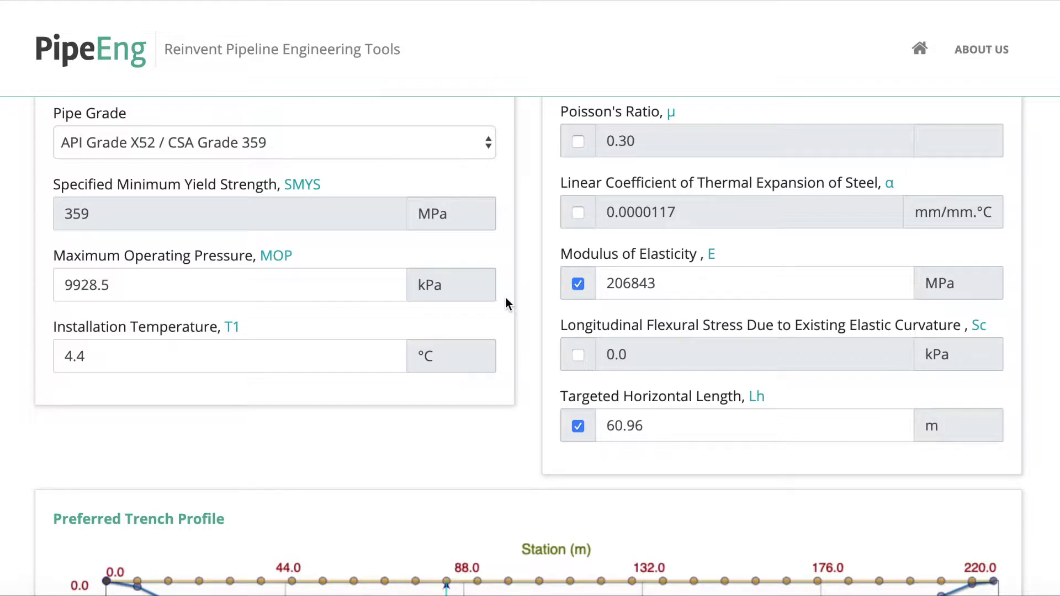
{"action": "scroll", "coordinate": [506, 299], "scroll_direction": "down", "scroll_amount": 2}
{"action": "scroll", "coordinate": [506, 299], "scroll_direction": "down", "scroll_amount": 5}
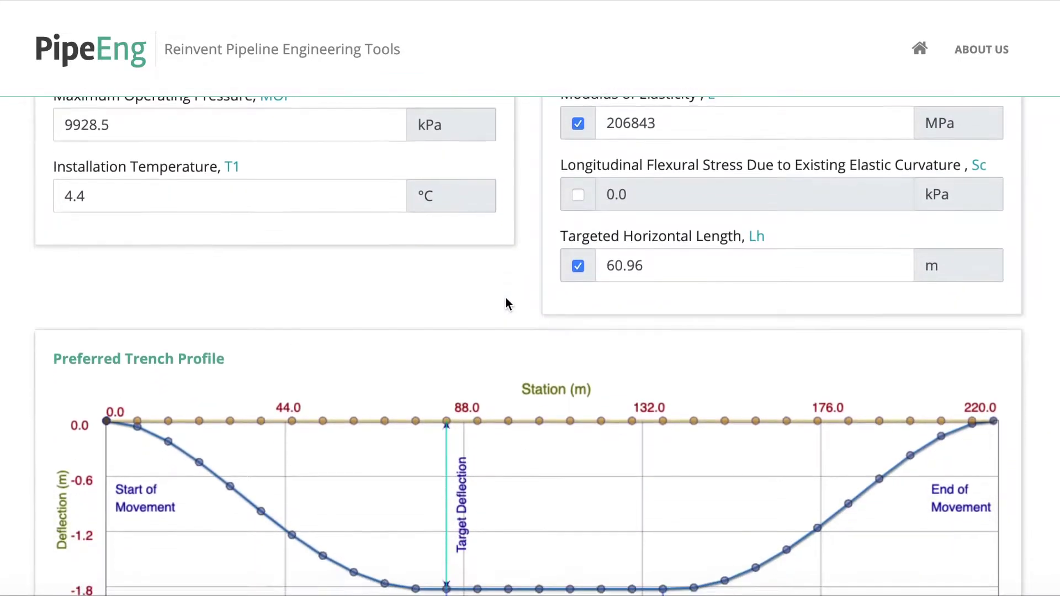
{"action": "scroll", "coordinate": [507, 303], "scroll_direction": "down", "scroll_amount": 1}
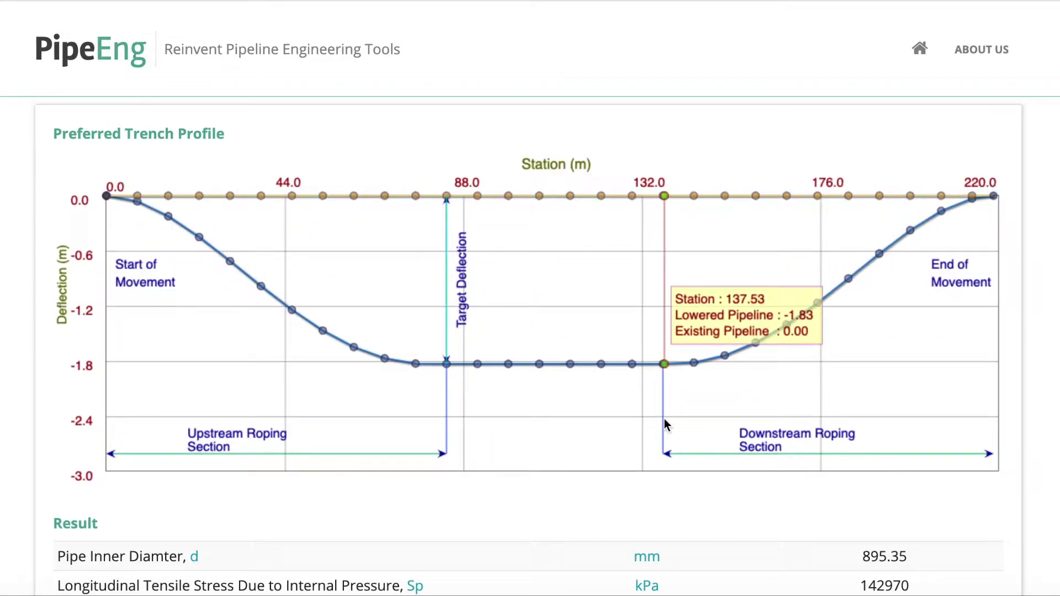
{"action": "scroll", "coordinate": [664, 424], "scroll_direction": "down", "scroll_amount": 3}
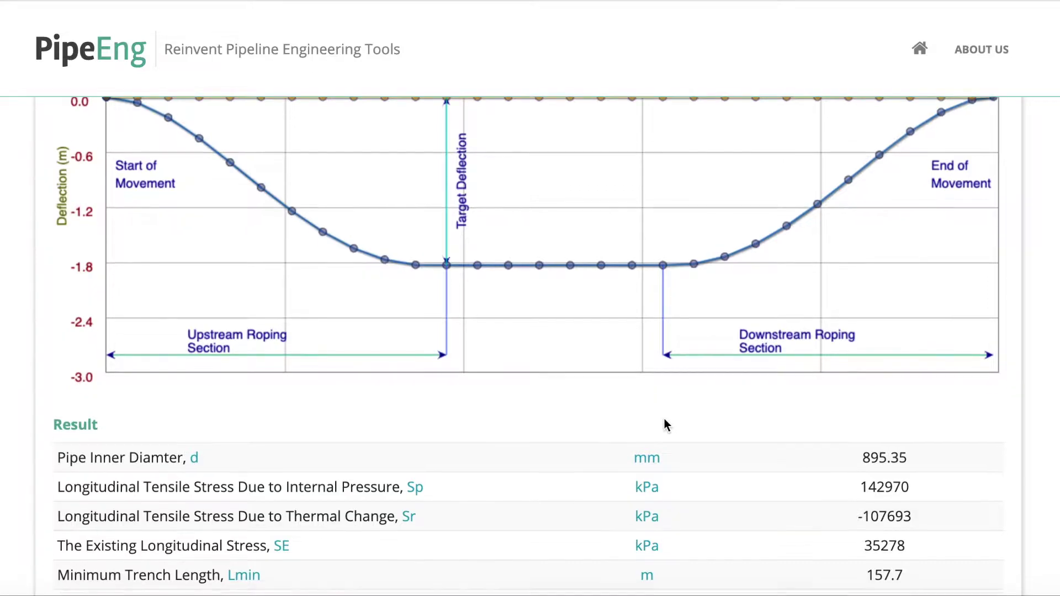
{"action": "scroll", "coordinate": [666, 425], "scroll_direction": "down", "scroll_amount": 1}
{"action": "scroll", "coordinate": [665, 419], "scroll_direction": "down", "scroll_amount": 5}
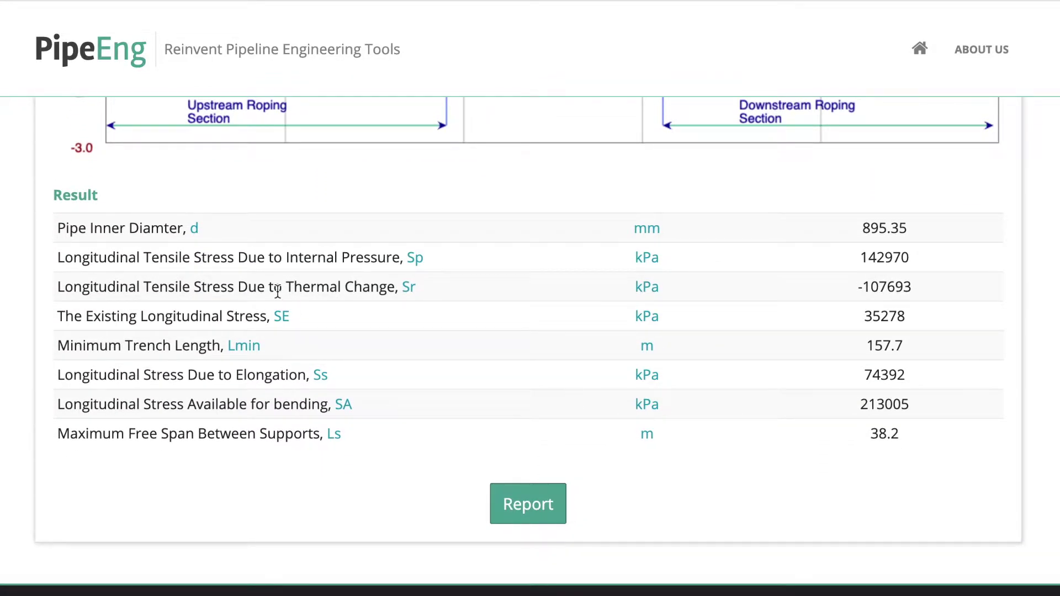
{"action": "left_click", "coordinate": [532, 512]}
- Open the generated PDF design report and scroll through its pages
{"action": "left_click", "coordinate": [352, 421]}
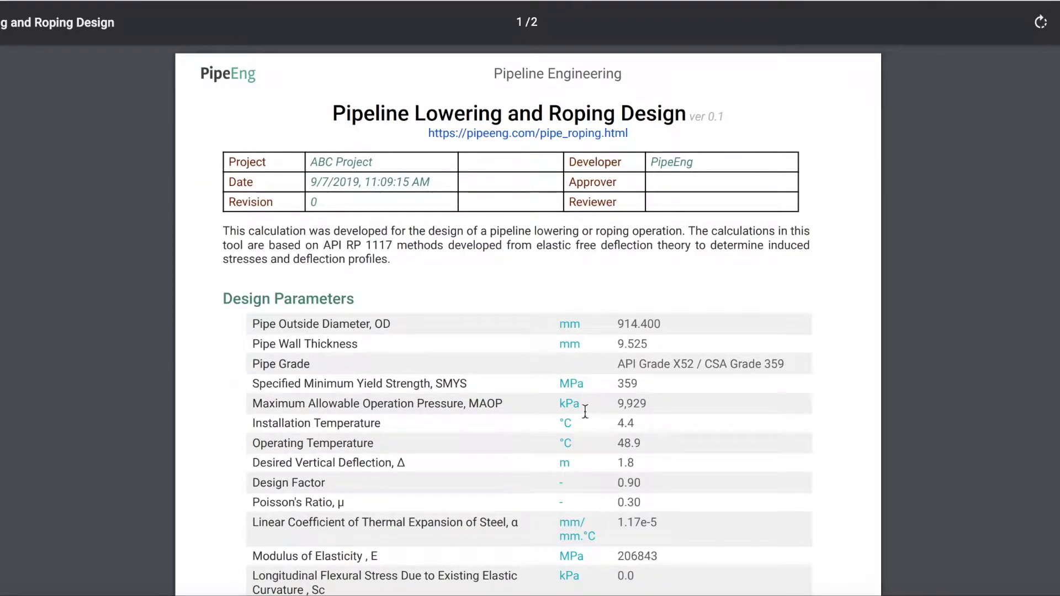
{"action": "scroll", "coordinate": [582, 452], "scroll_direction": "down", "scroll_amount": 2}
{"action": "scroll", "coordinate": [582, 453], "scroll_direction": "down", "scroll_amount": 14}
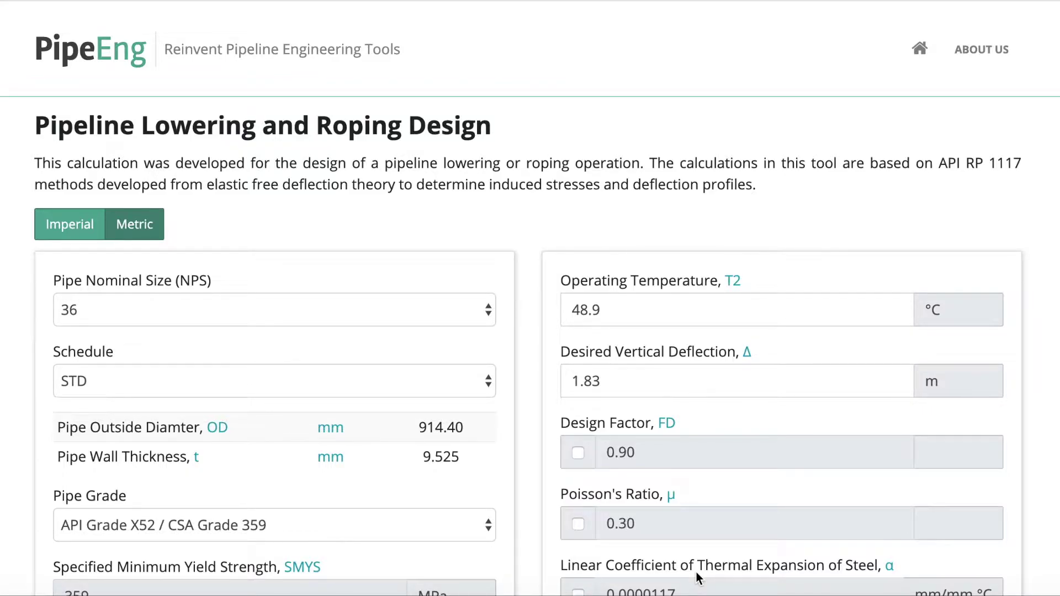
- Set the maximum operating pressure (MOP) to 0 kPa
{"action": "scroll", "coordinate": [1000, 488], "scroll_direction": "down", "scroll_amount": 5}
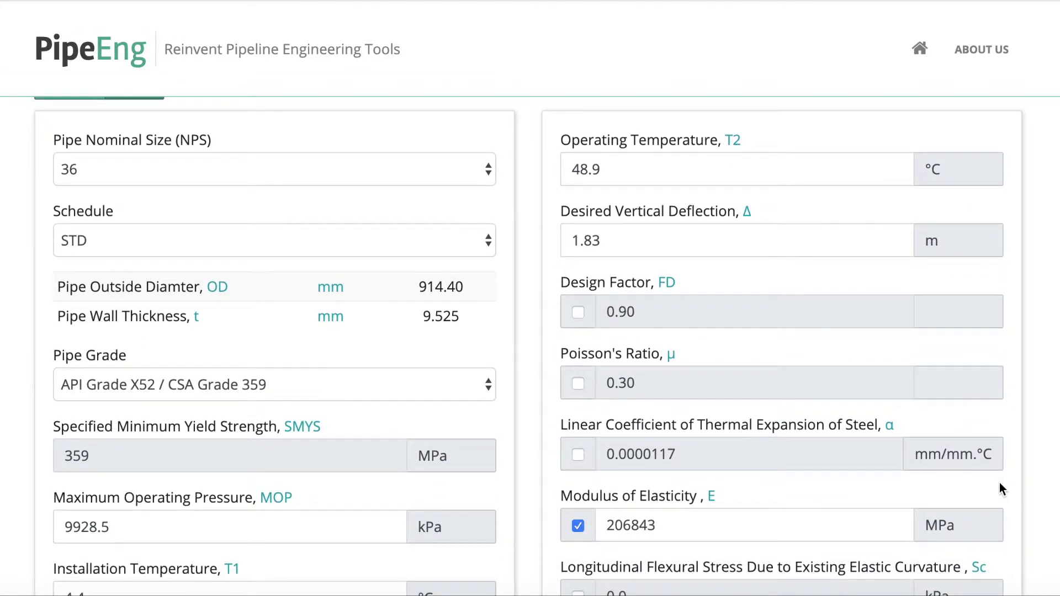
{"action": "scroll", "coordinate": [999, 484], "scroll_direction": "down", "scroll_amount": 5}
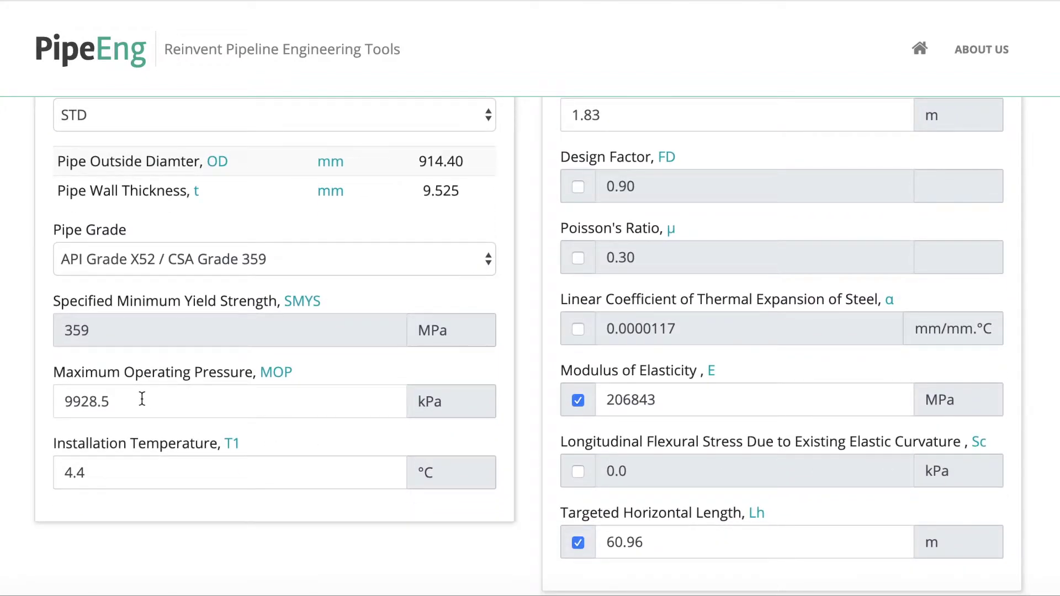
{"action": "left_click_drag", "start_coordinate": [142, 398], "coordinate": [14, 394]}
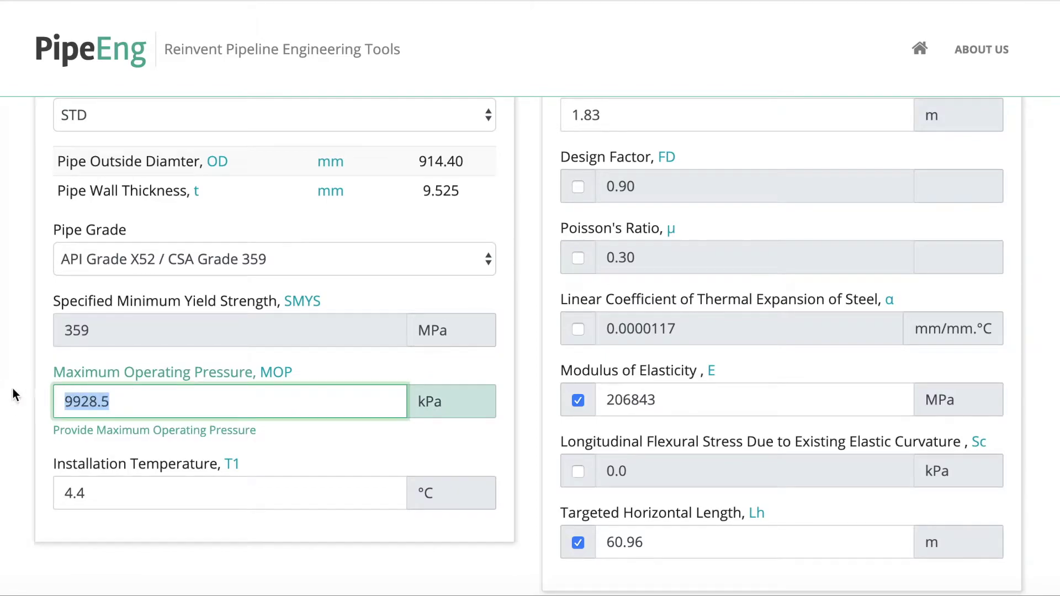
{"action": "type", "text": "0"}
{"action": "left_click", "coordinate": [14, 395]}
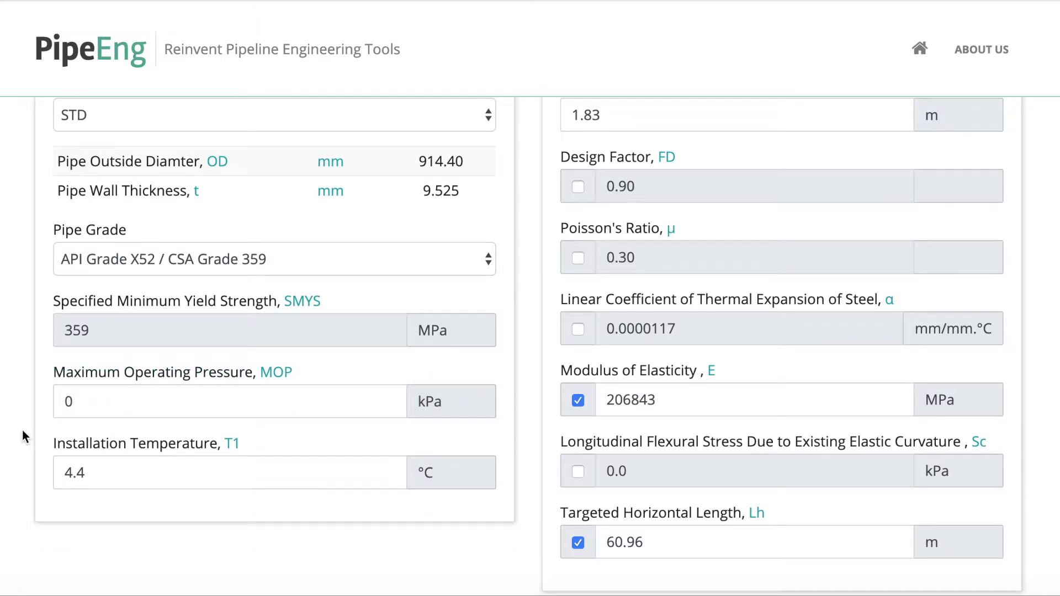
- Set Installation Temperature T1 and Operating Temperature T2 both to 15 °C
{"action": "left_click_drag", "start_coordinate": [115, 482], "coordinate": [29, 478]}
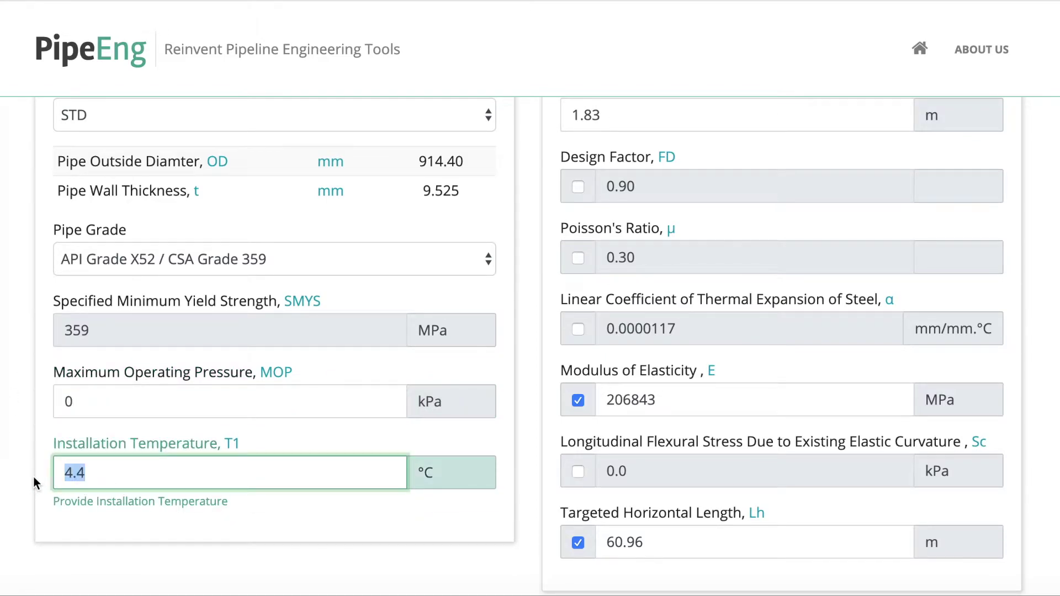
{"action": "type", "text": "15"}
{"action": "left_click", "coordinate": [1051, 315]}
{"action": "scroll", "coordinate": [605, 228], "scroll_direction": "up", "scroll_amount": 4}
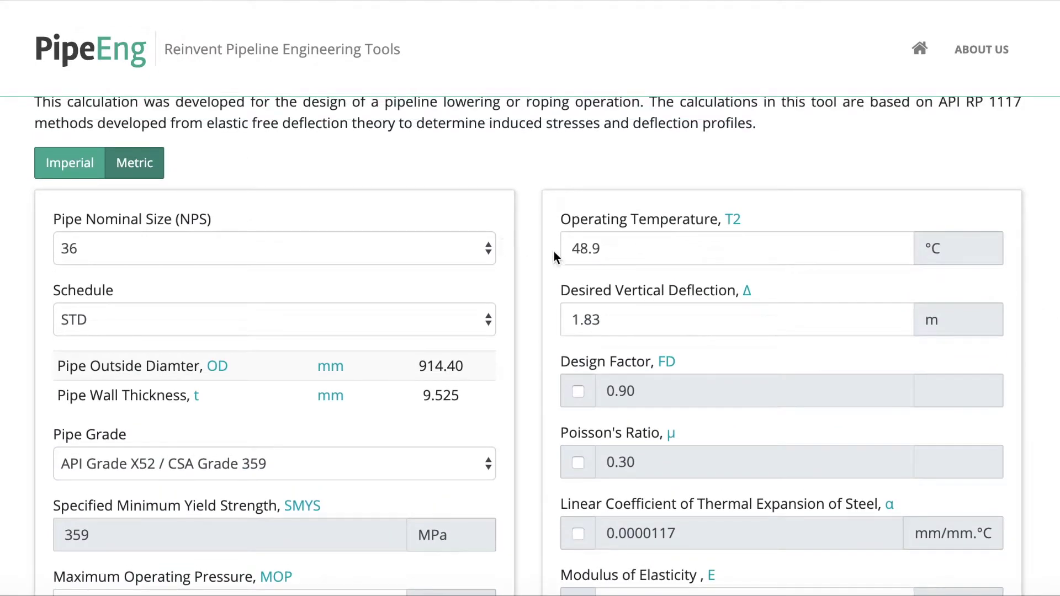
{"action": "left_click_drag", "start_coordinate": [655, 248], "coordinate": [531, 242]}
{"action": "type", "text": "15"}
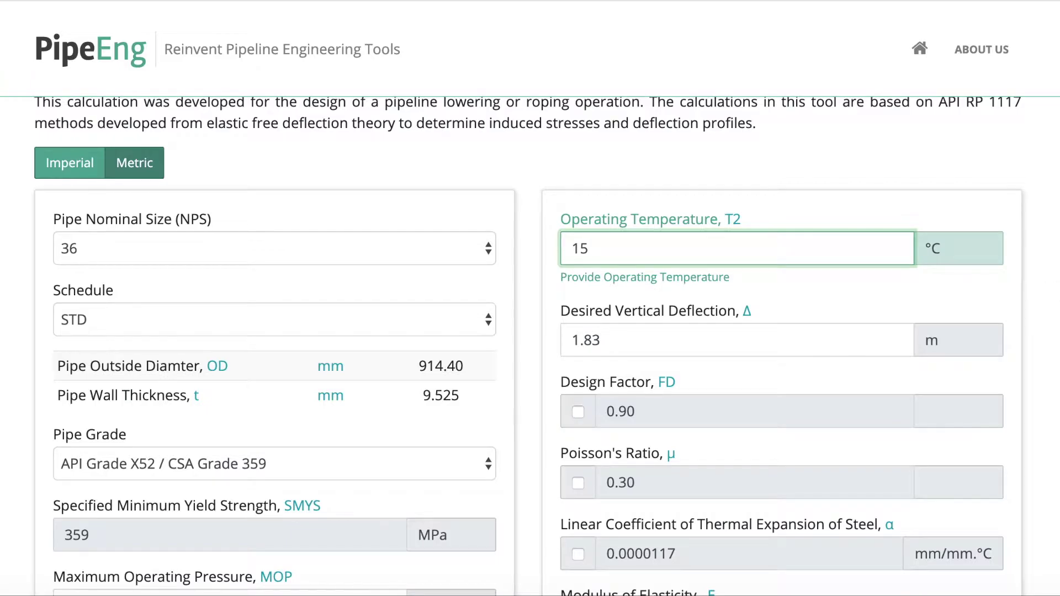
{"action": "left_click", "coordinate": [532, 242]}
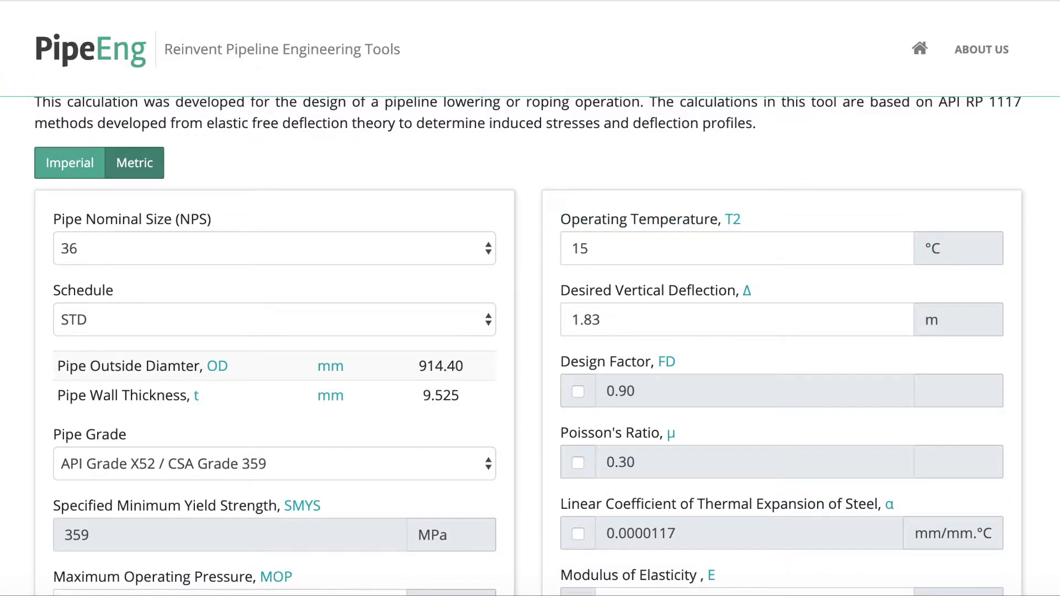
- Stop fixing the targeted horizontal length so it returns to 0.00 m
{"action": "scroll", "coordinate": [528, 346], "scroll_direction": "down", "scroll_amount": 2}
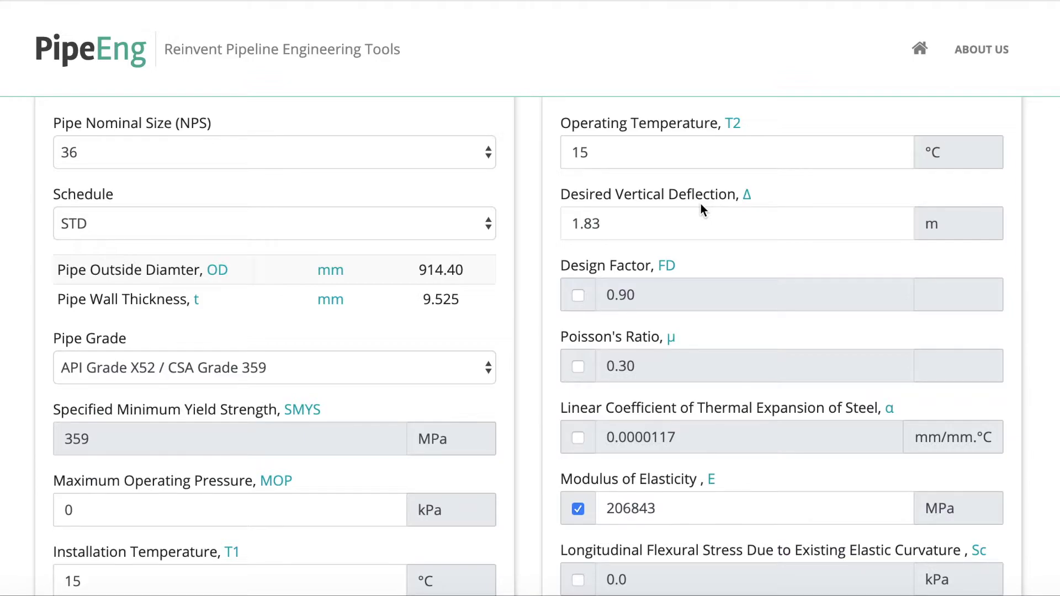
{"action": "scroll", "coordinate": [639, 481], "scroll_direction": "down", "scroll_amount": 5}
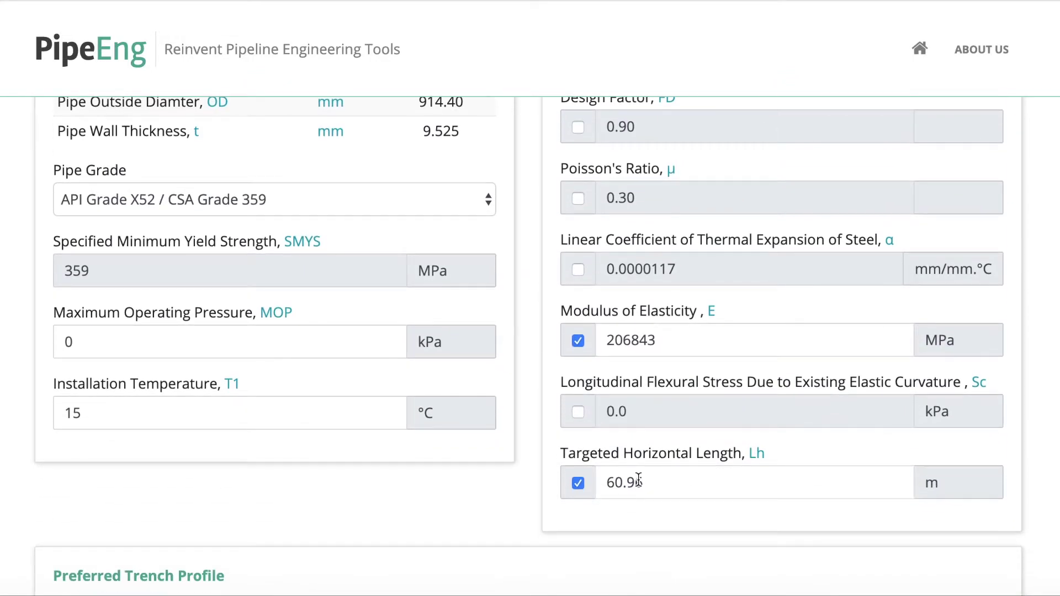
{"action": "scroll", "coordinate": [639, 486], "scroll_direction": "down", "scroll_amount": 3}
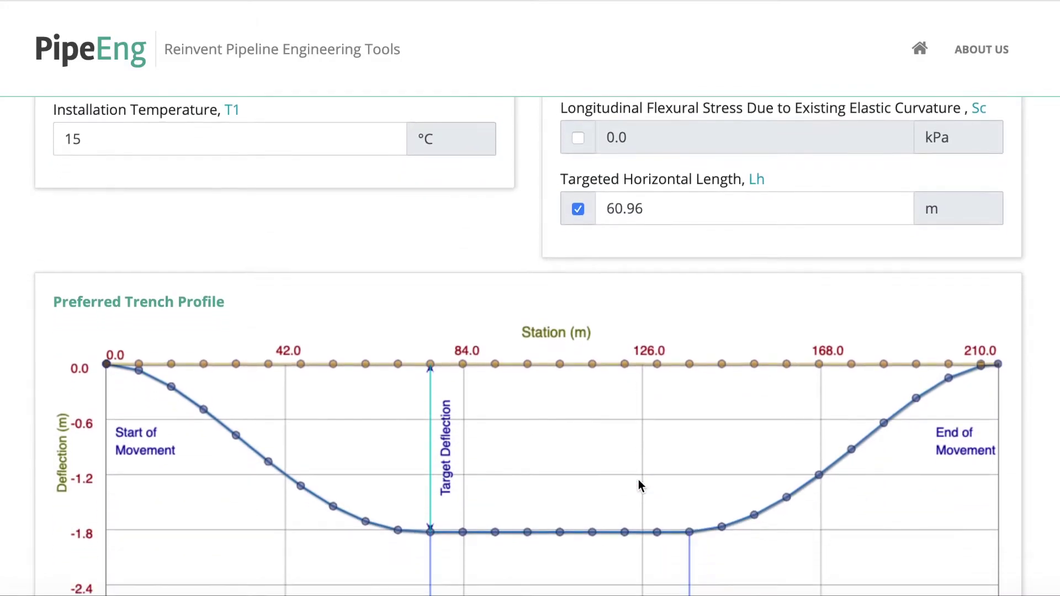
{"action": "left_click", "coordinate": [575, 214]}
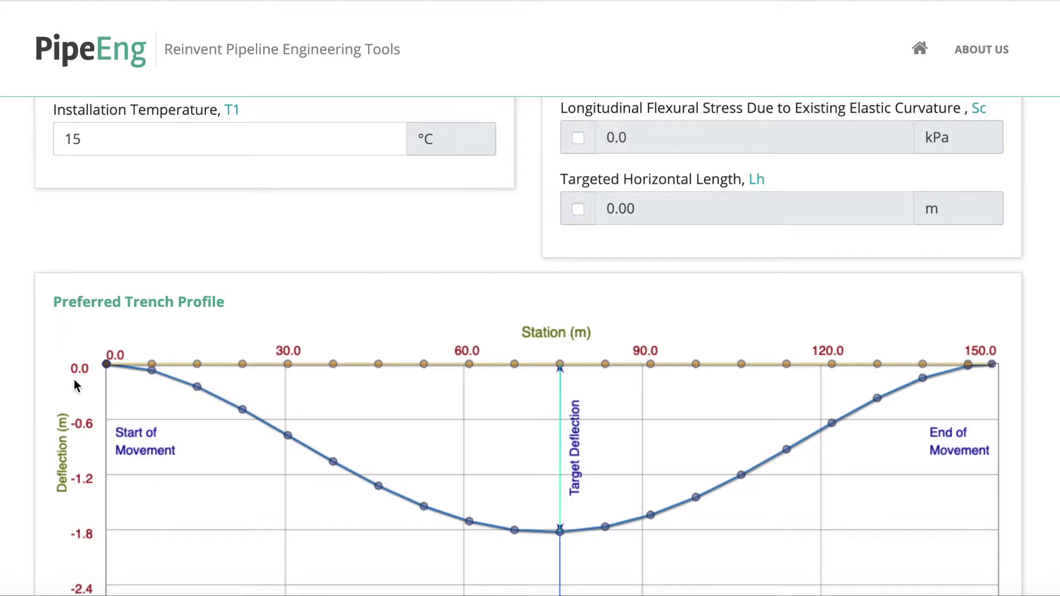
- Inspect the 150 m trench profile chart, bottoming at -1.83 m near station 76 m
{"action": "mouse_move", "coordinate": [127, 373]}
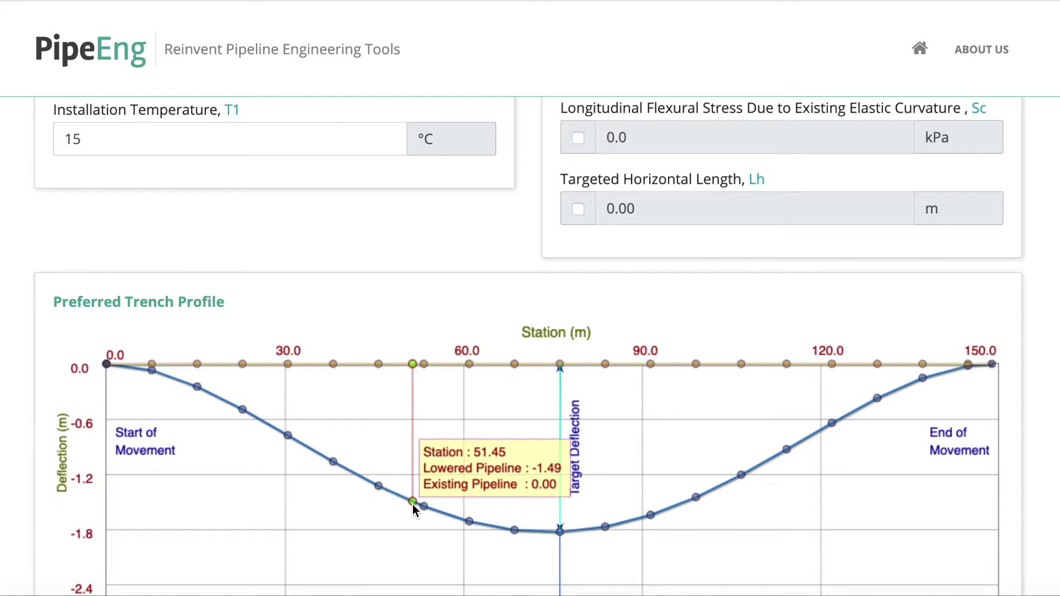
{"action": "scroll", "coordinate": [265, 217], "scroll_direction": "up", "scroll_amount": 3}
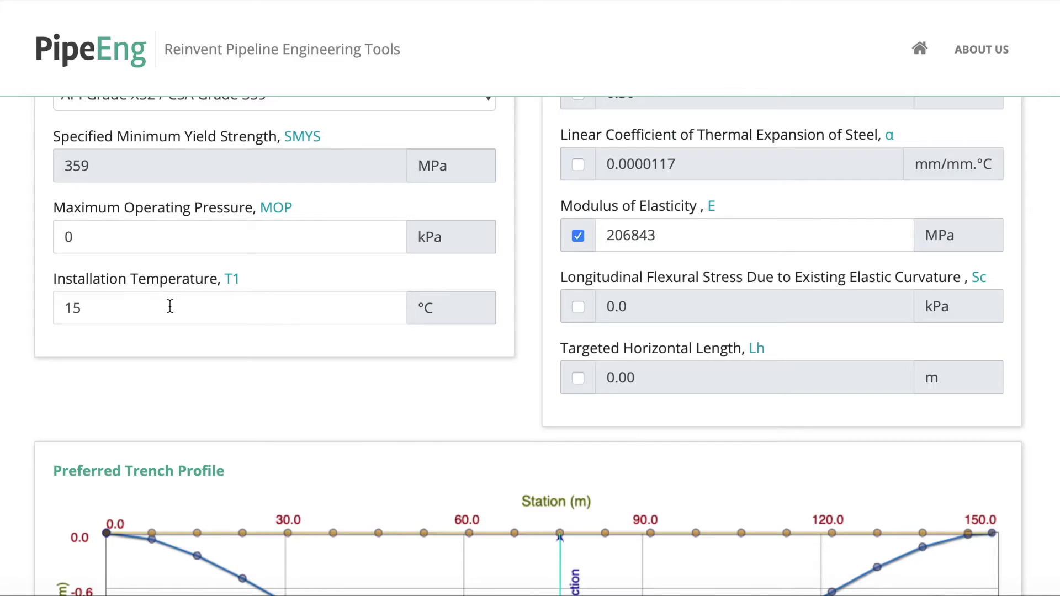
{"action": "scroll", "coordinate": [170, 306], "scroll_direction": "up", "scroll_amount": 8}
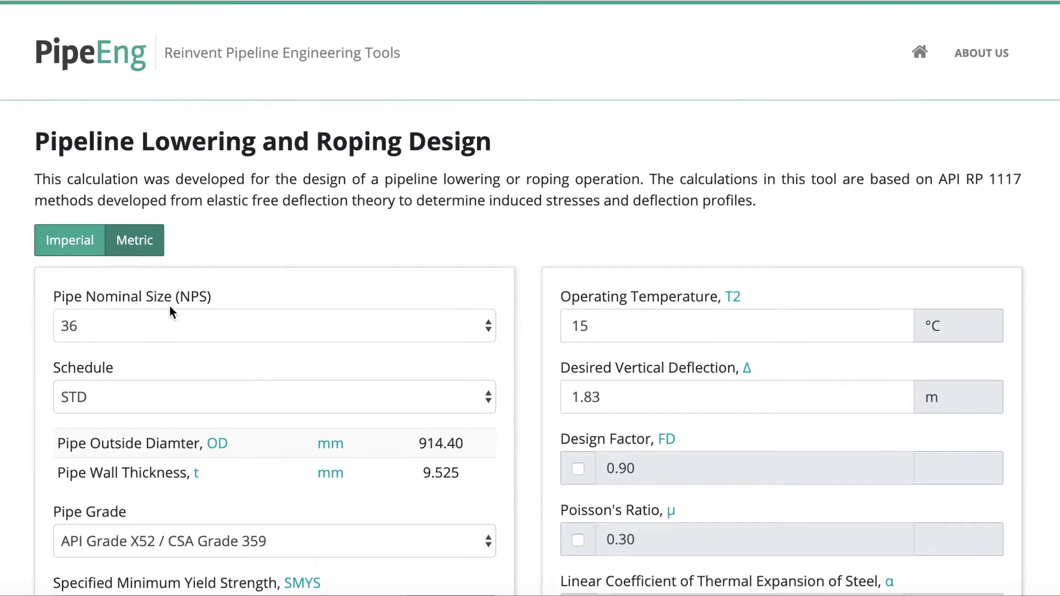